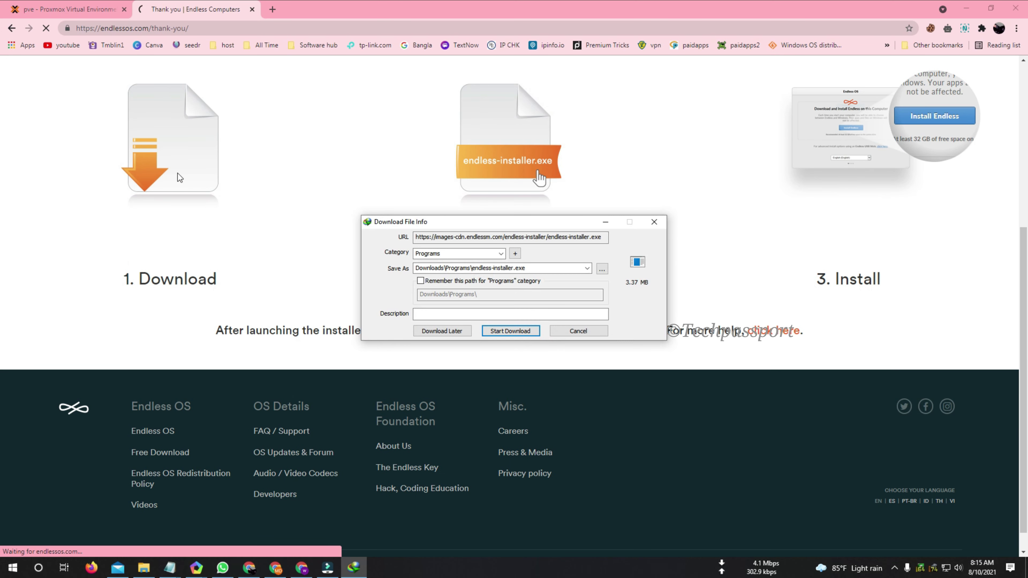
Step: Cancel the endless-installer.exe download and open the Endless OS Free Download page
left_click_drag(573, 238, 448, 239)
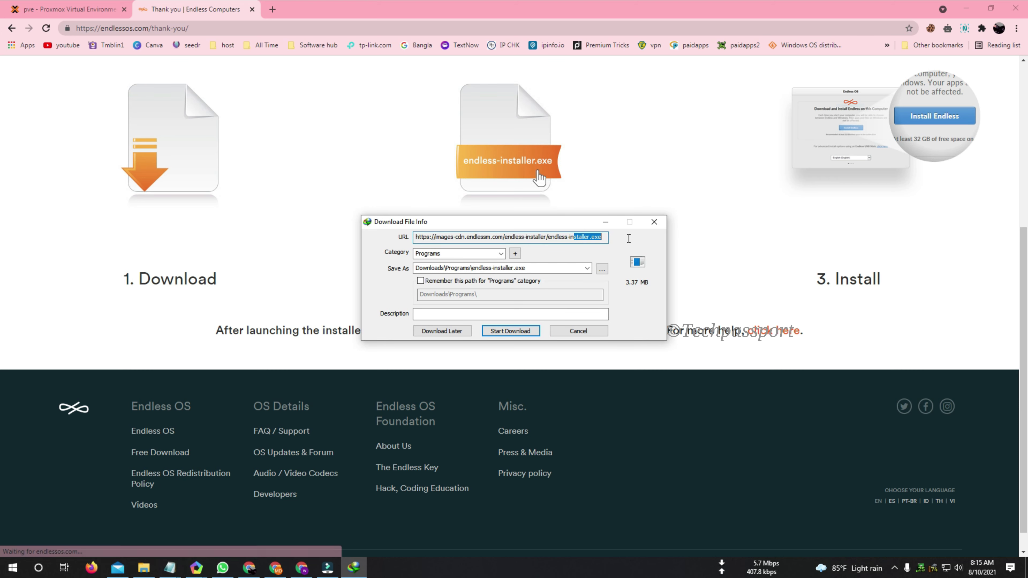
left_click(578, 331)
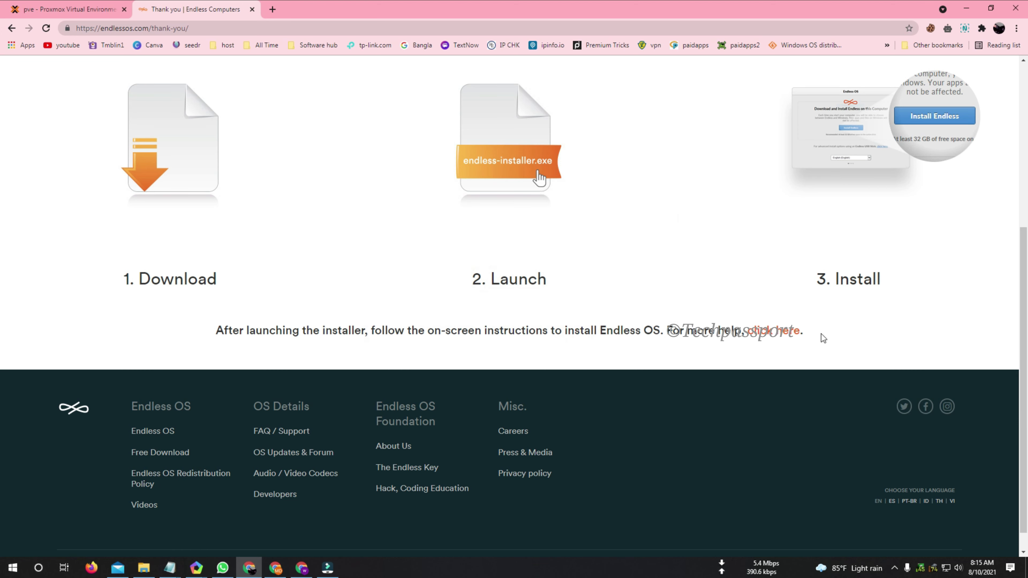
scroll(647, 287, "up", 5)
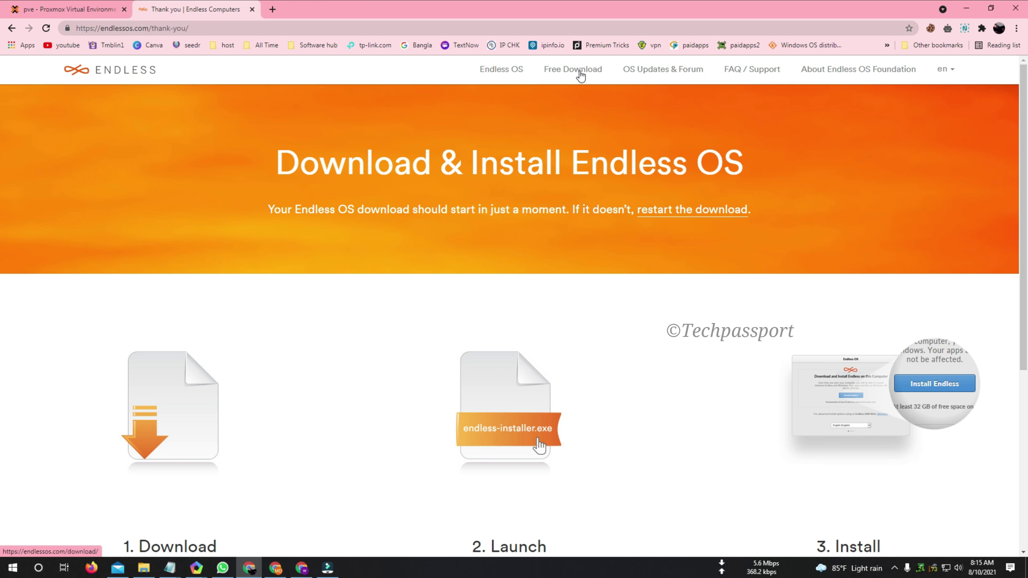
left_click(580, 73)
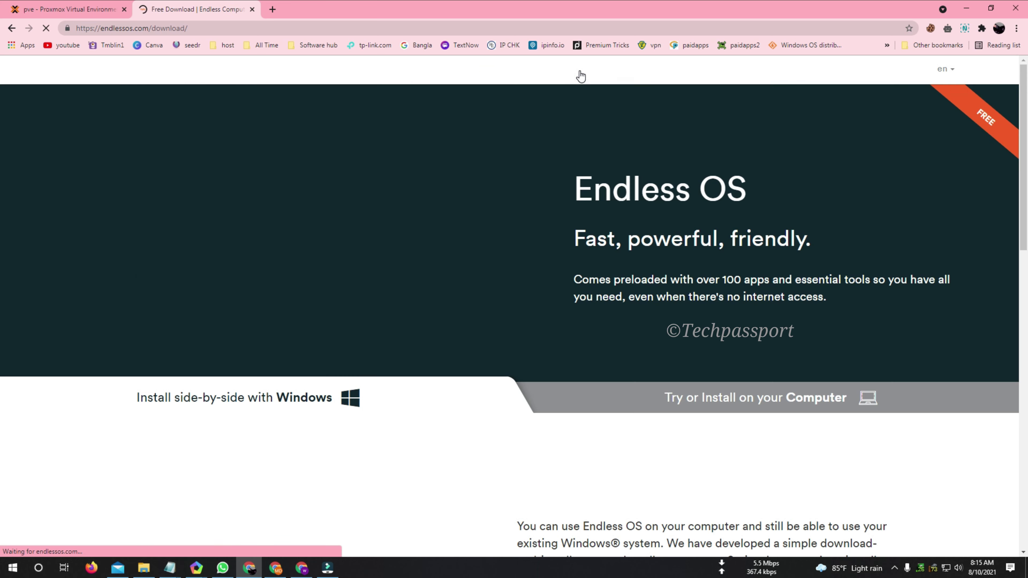
Step: Show the download options for trying or installing Endless OS on a computer and examine the available images
scroll(546, 306, "down", 3)
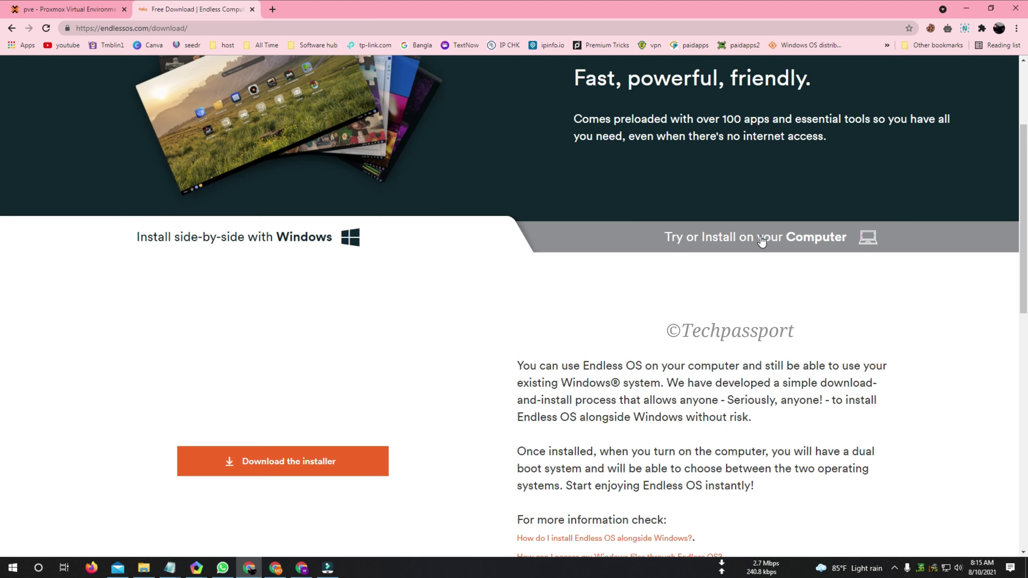
left_click(753, 235)
scroll(542, 328, "down", 4)
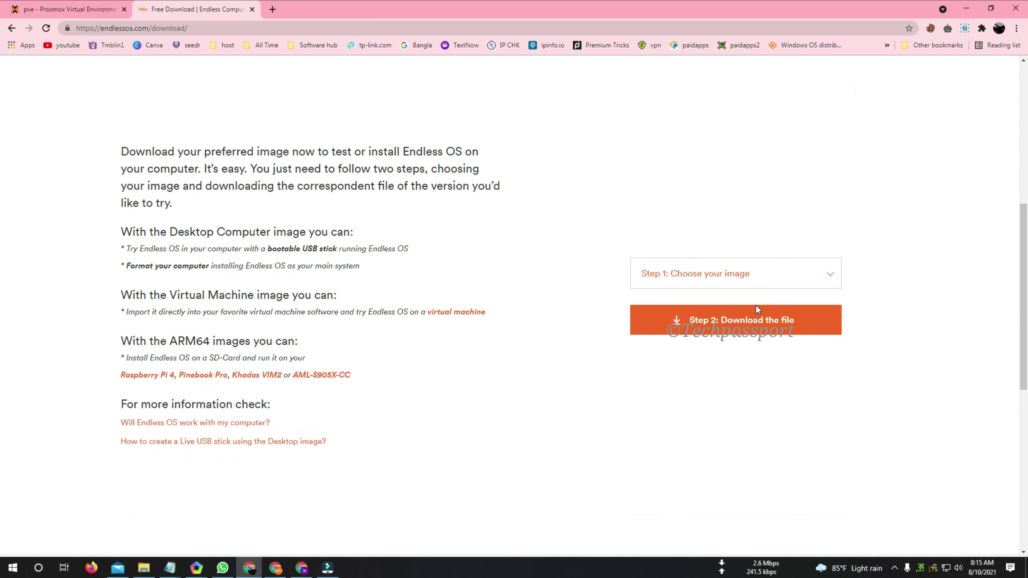
left_click(779, 275)
left_click(778, 276)
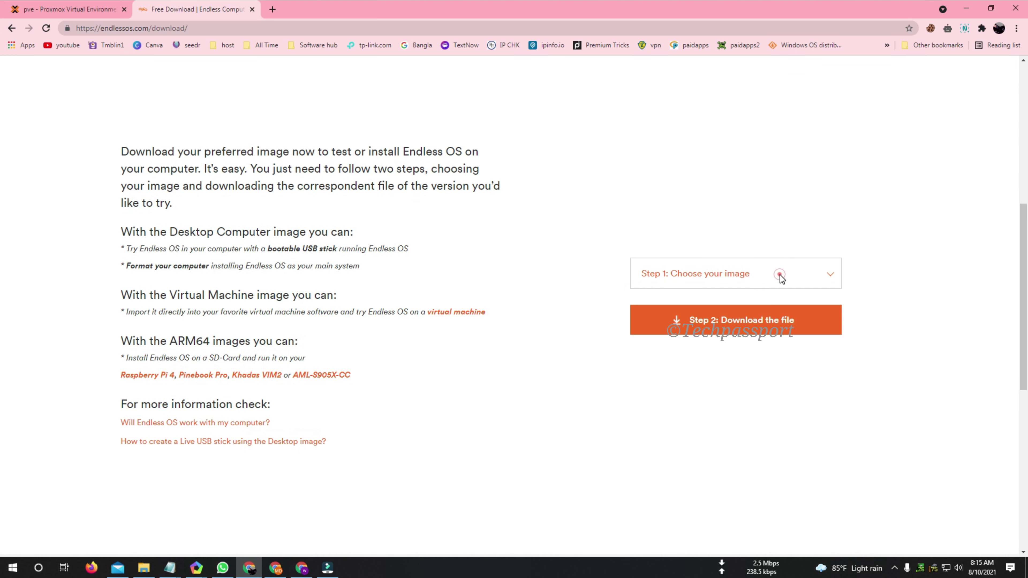
left_click(755, 273)
scroll(737, 429, "down", 1)
scroll(737, 429, "up", 1)
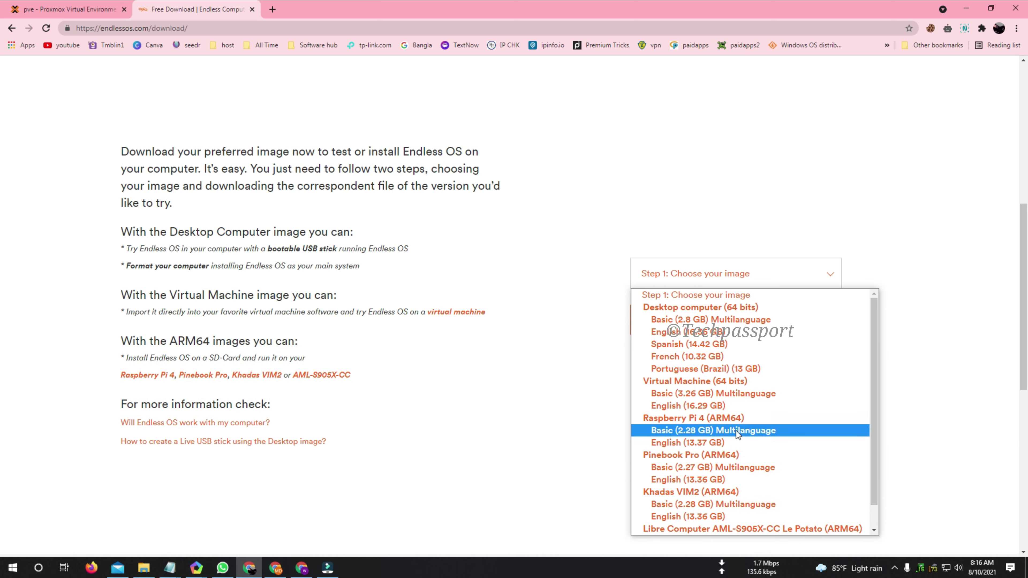
left_click(528, 428)
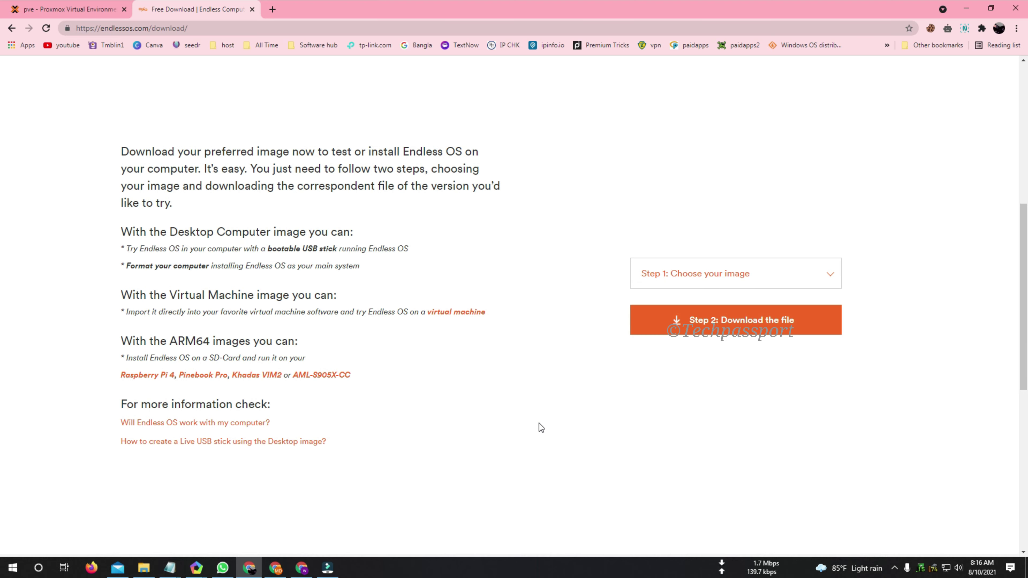
scroll(544, 421, "up", 5)
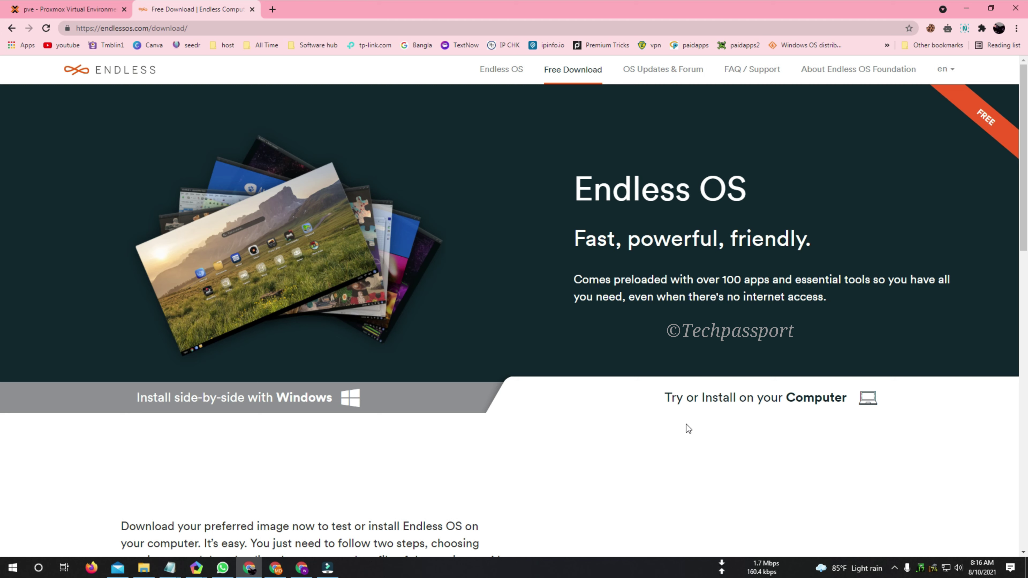
scroll(686, 425, "down", 5)
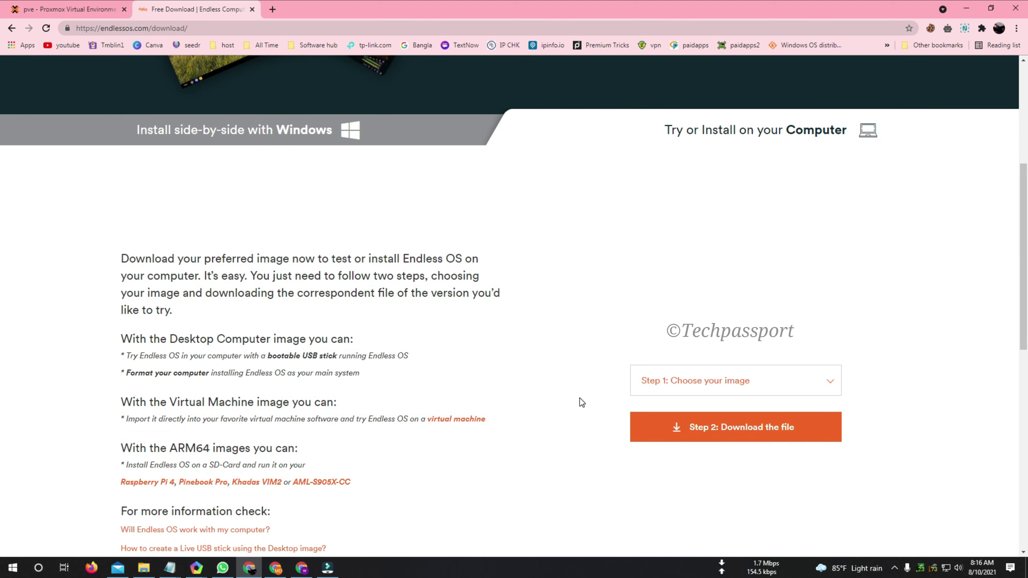
scroll(581, 402, "down", 4)
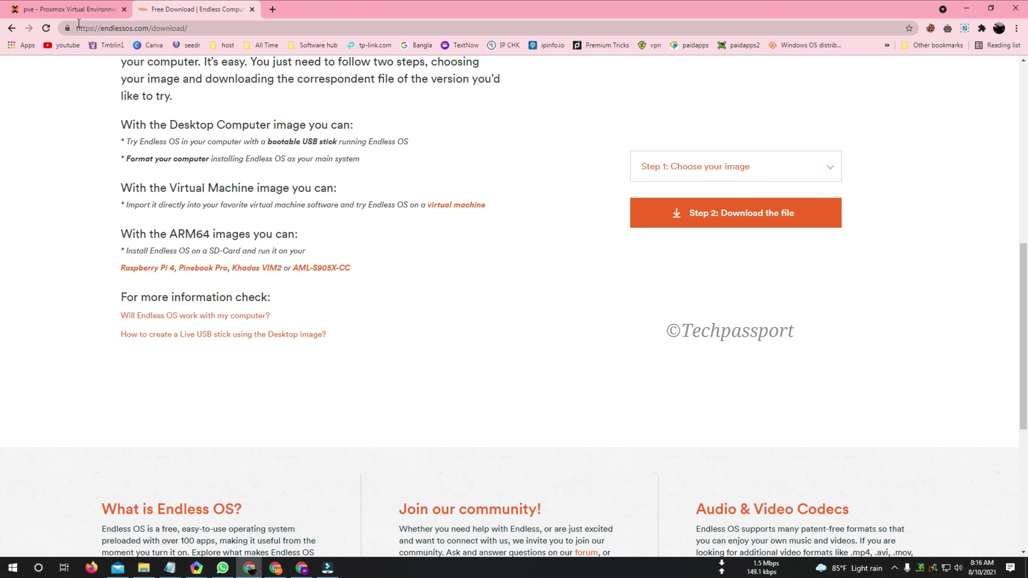
Step: Switch to Proxmox and view the ISO images stored in local (pve)
left_click(83, 10)
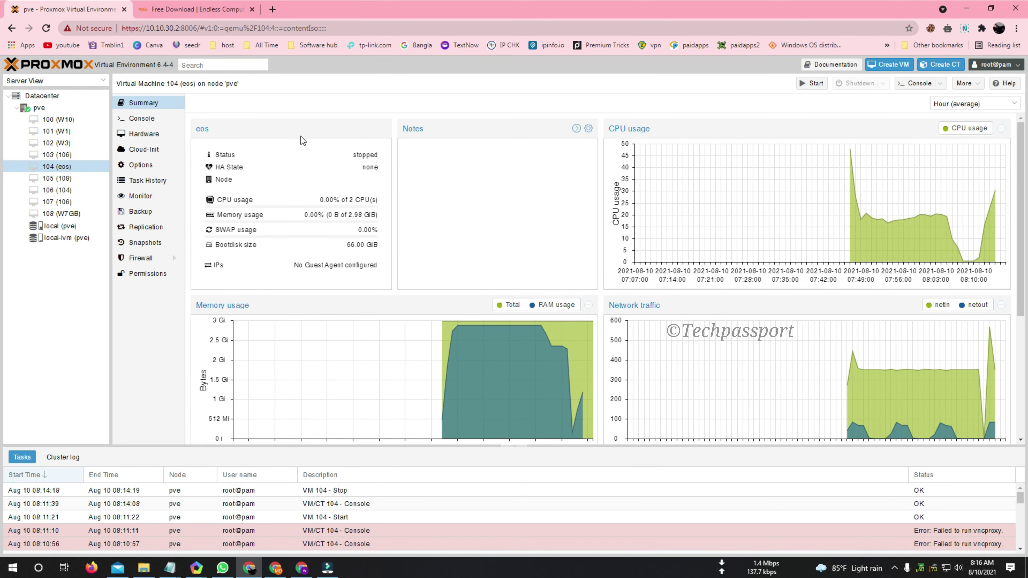
left_click(49, 228)
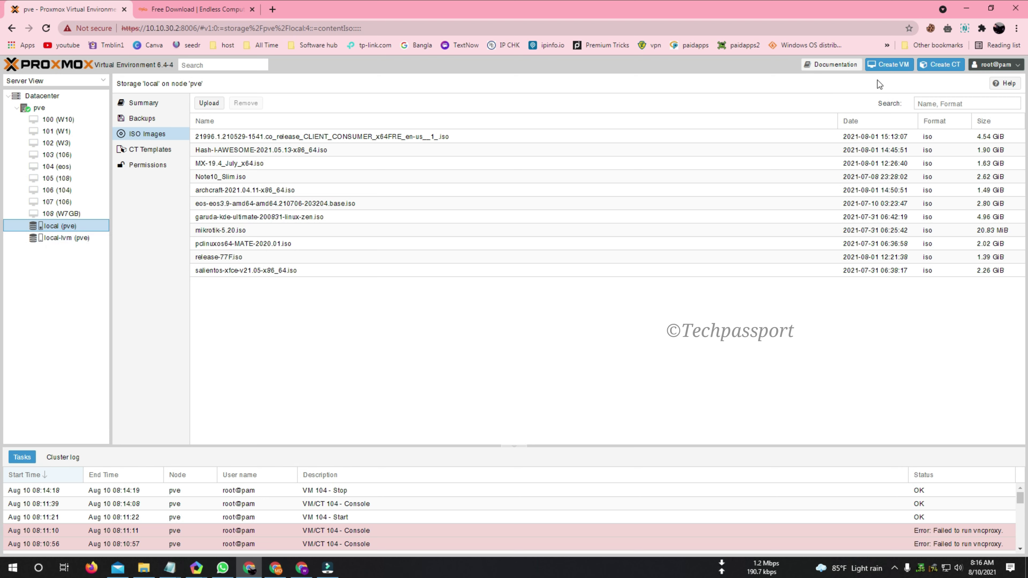
Step: Start a new virtual machine named eos using the eos-eos3.9-amd64-amd64.210706-203204.base.iso image from local storage
left_click(887, 68)
left_click(432, 251)
type("eos")
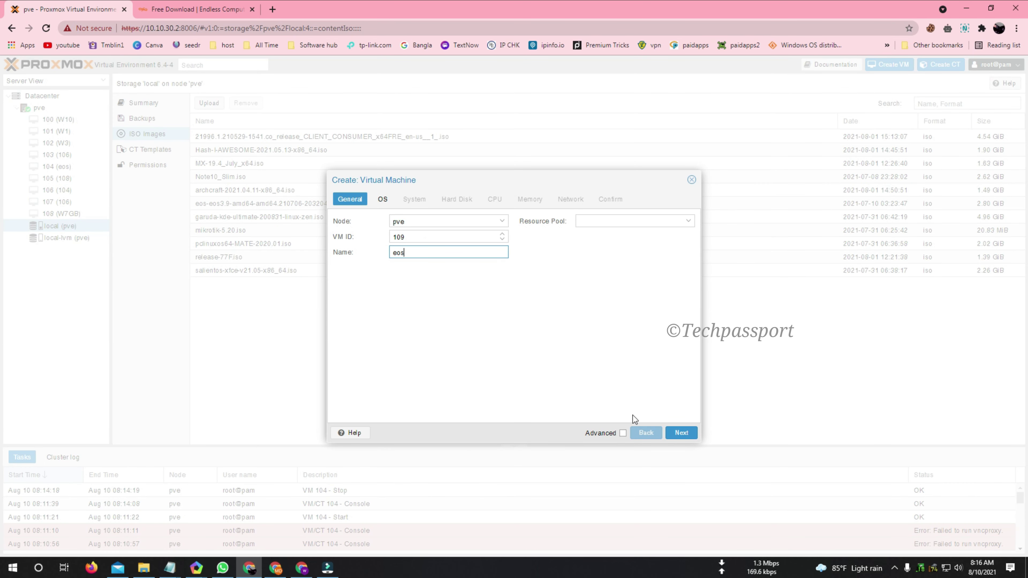
left_click(681, 433)
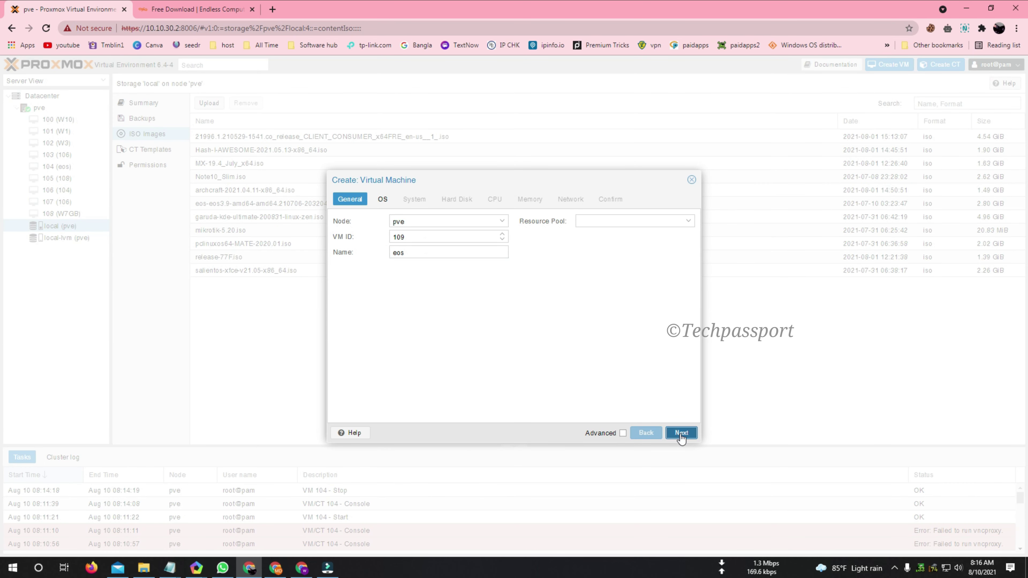
left_click(503, 255)
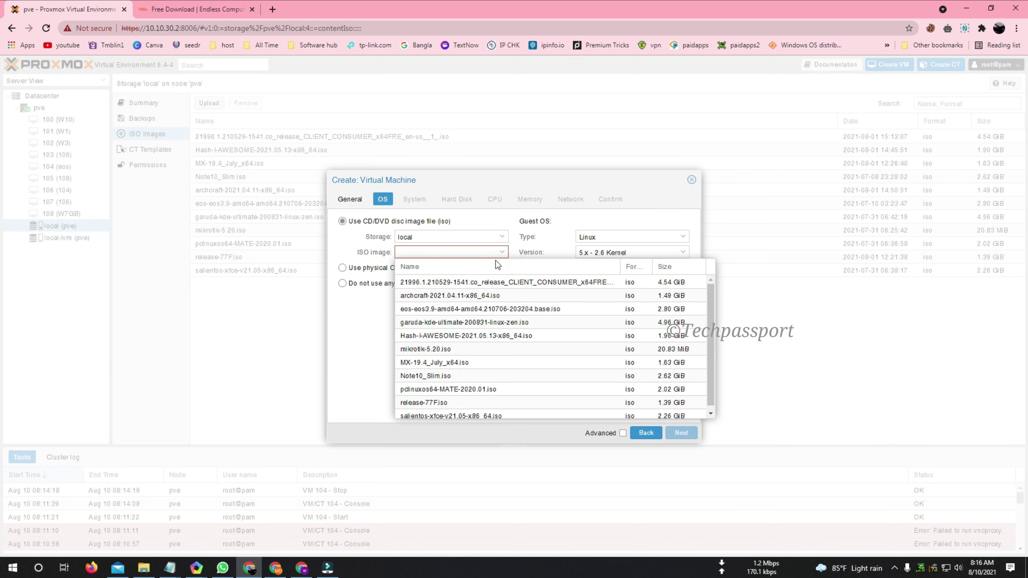
left_click(443, 309)
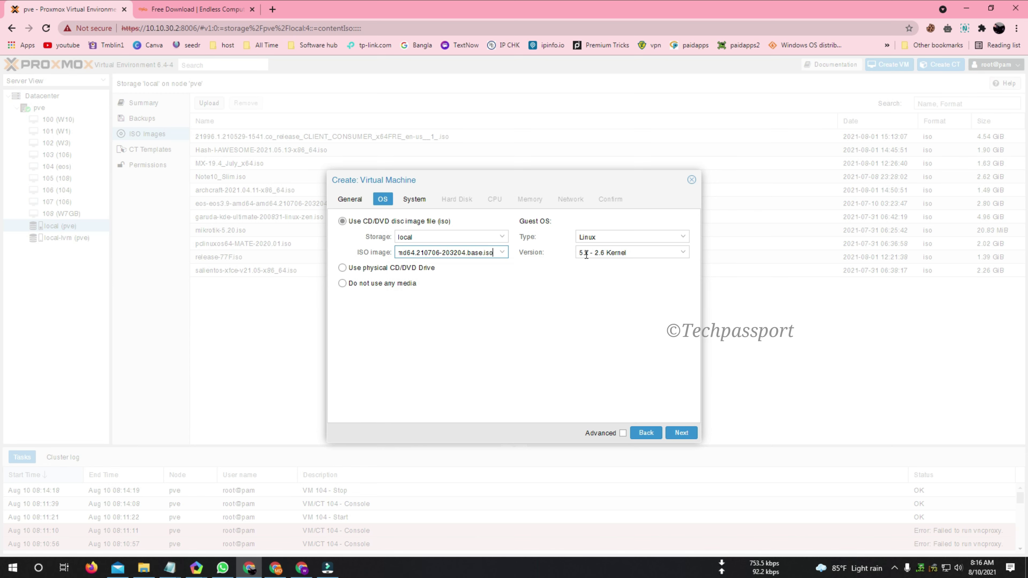
left_click(680, 433)
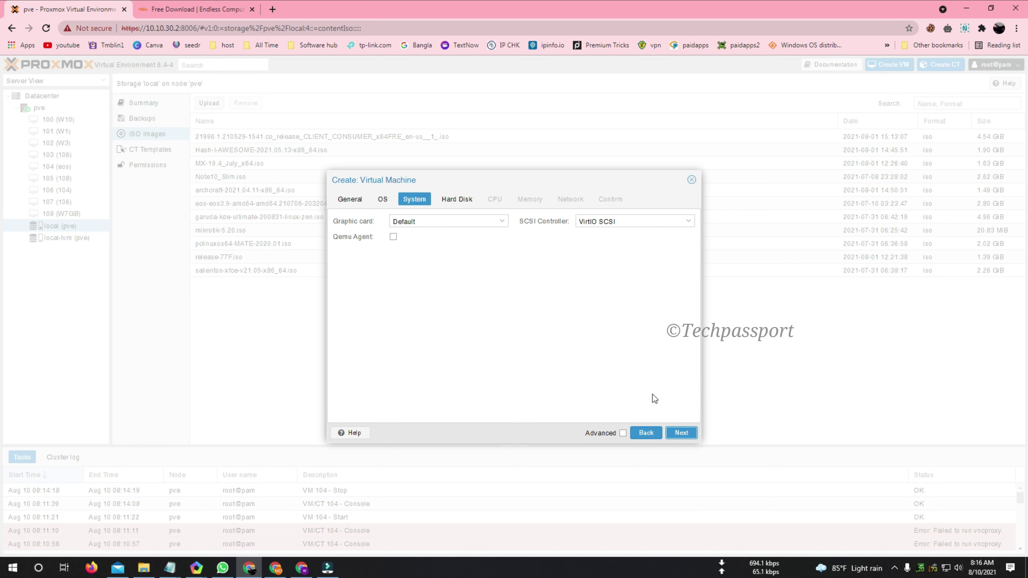
Step: Keep the system defaults and give the virtual machine a 100 GiB disk and 2 CPU cores
left_click(685, 435)
double_click(423, 267)
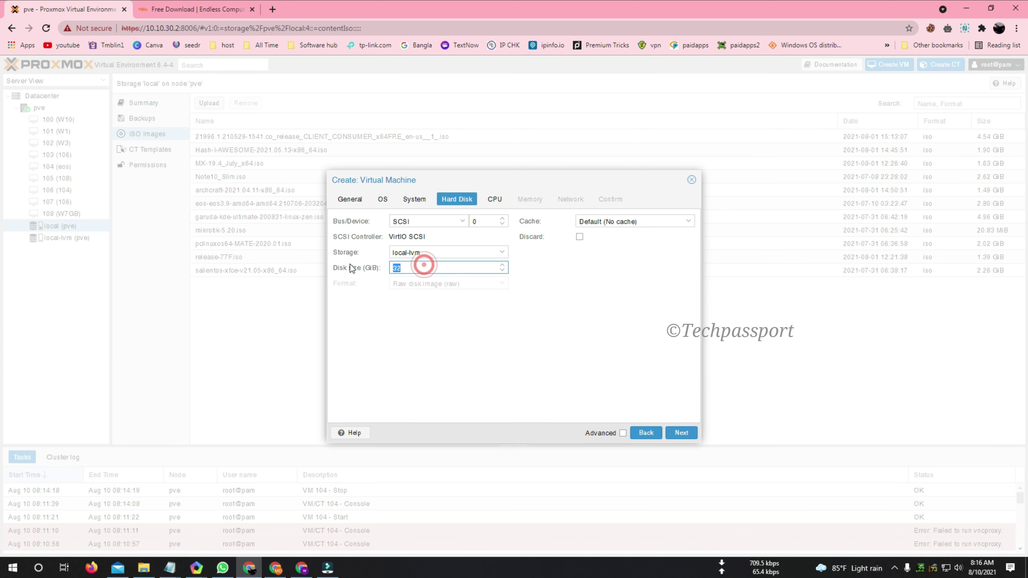
type("100")
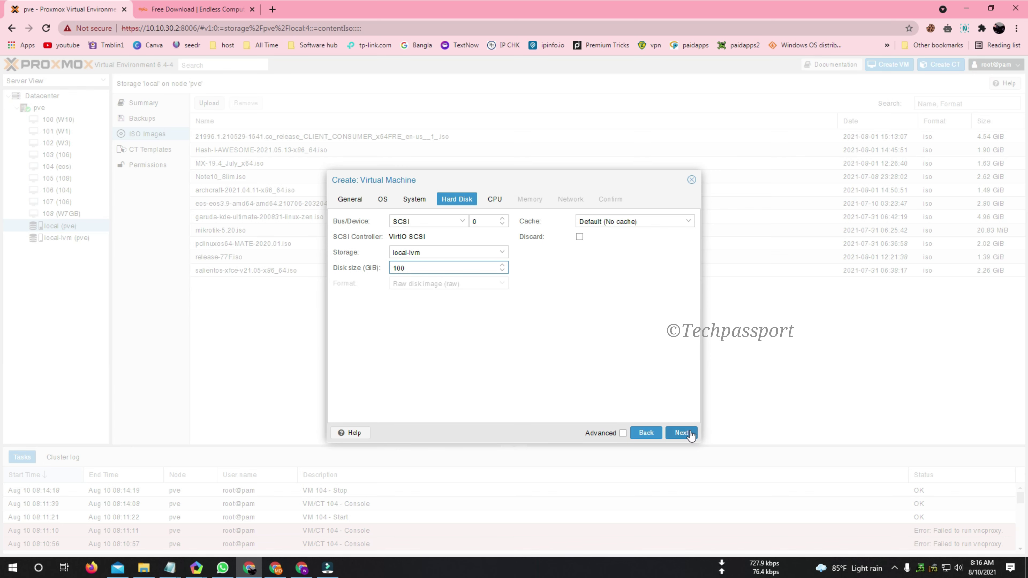
left_click(682, 432)
double_click(410, 237)
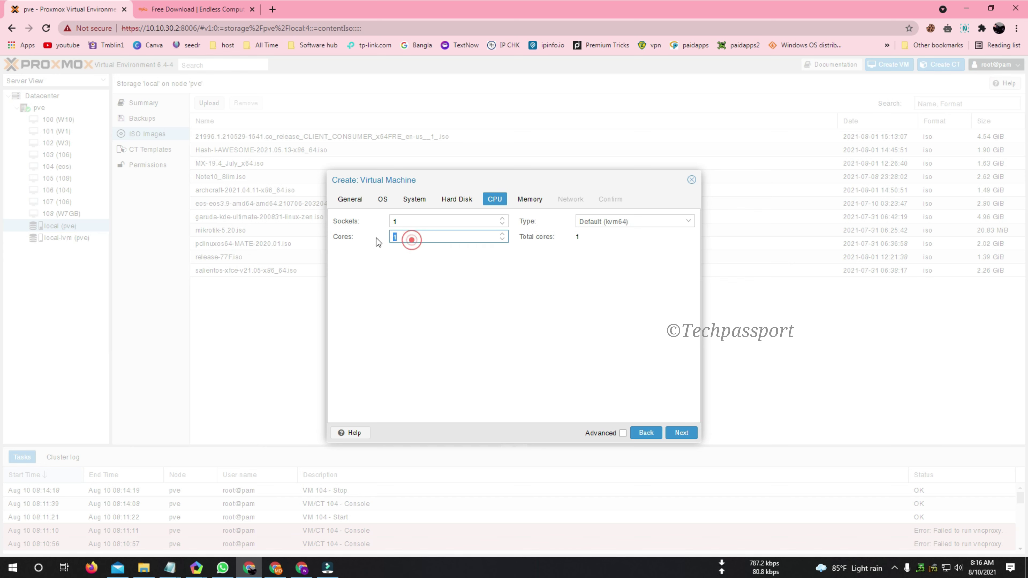
left_click(682, 433)
Step: Set the virtual machine's memory to 6048 MiB
left_click(427, 222)
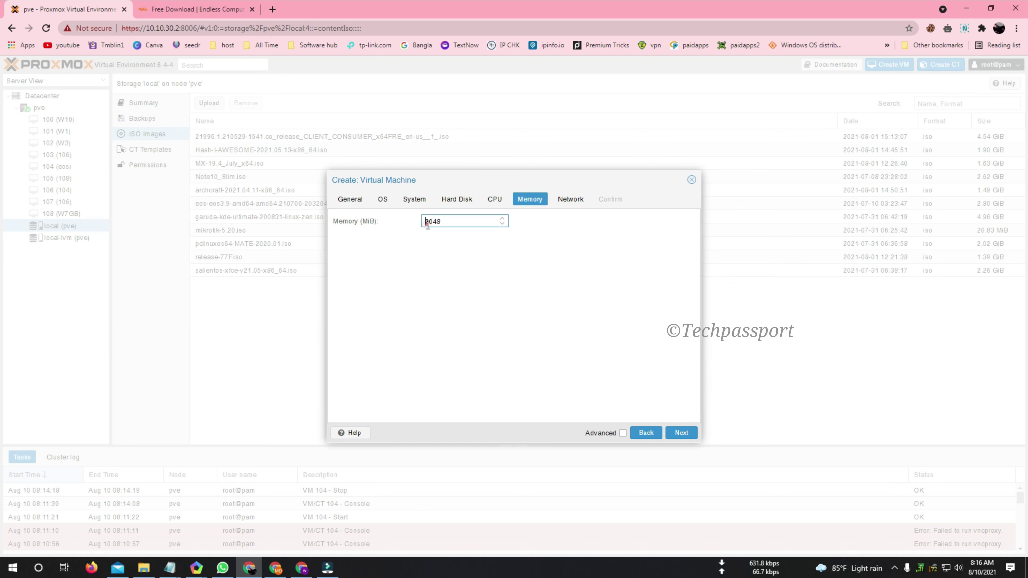
left_click_drag(424, 222, 428, 225)
type("6")
left_click_drag(428, 221, 405, 223)
type("2")
left_click(682, 433)
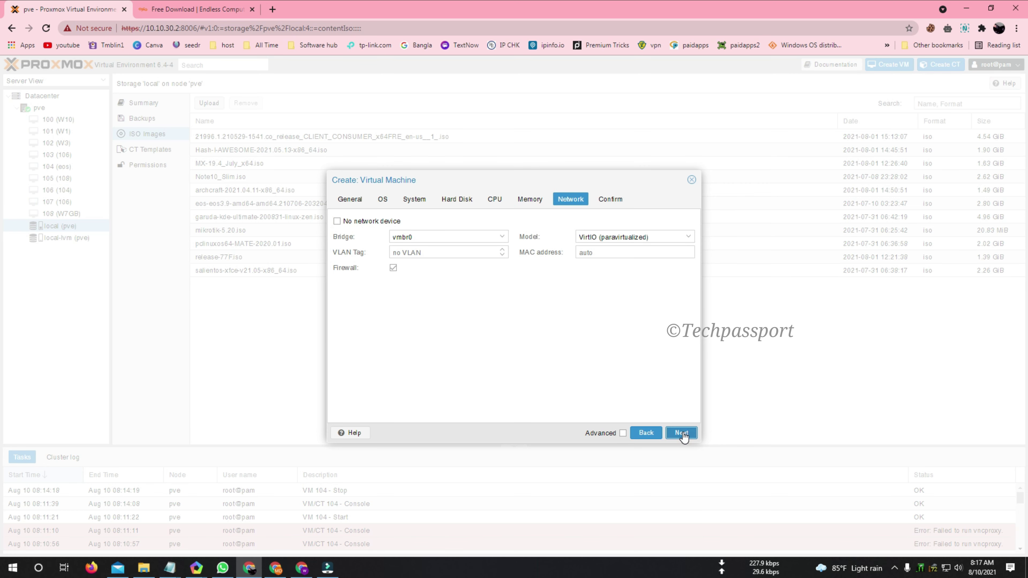
Step: Accept the default network settings and create the virtual machine with Start after created enabled
left_click(682, 433)
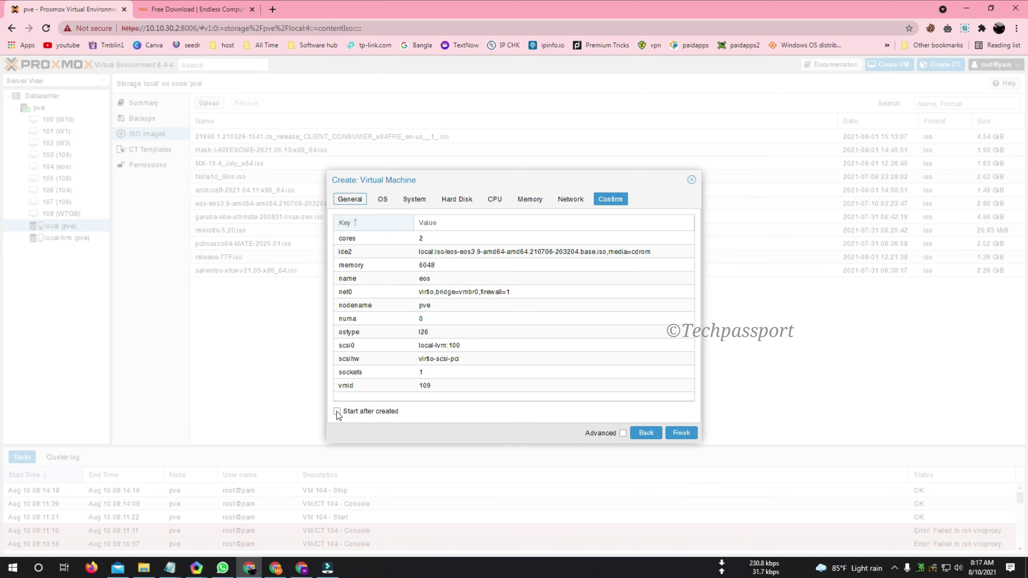
left_click(337, 411)
left_click(684, 432)
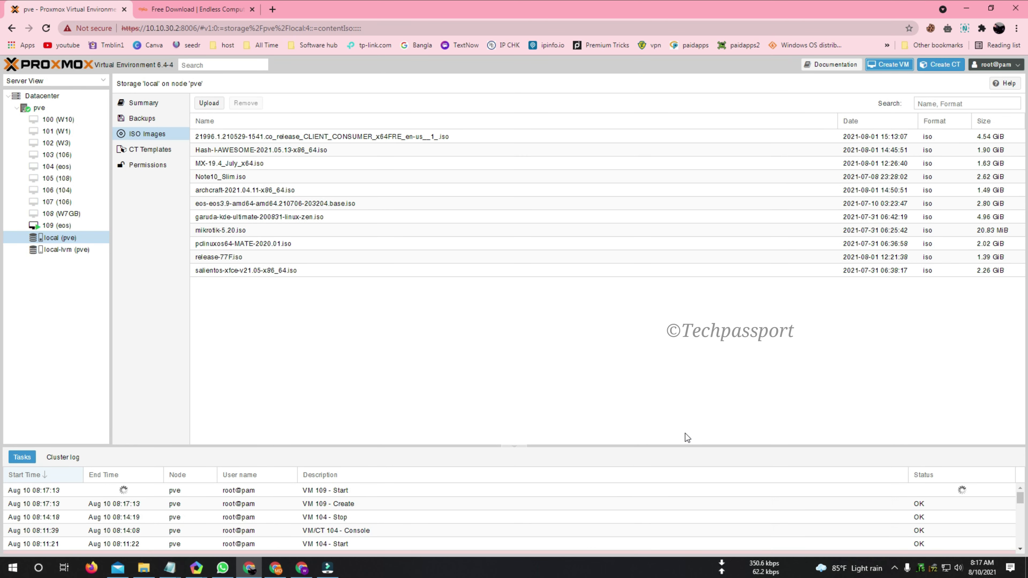
Step: Open the console of virtual machine 109 (eos) in a maximized window
left_click(65, 228)
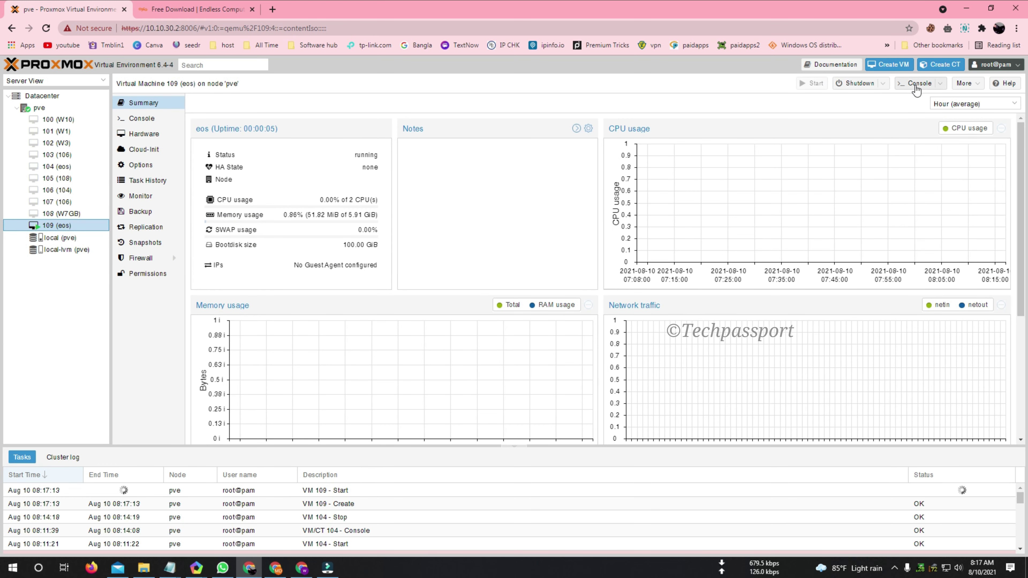
left_click(916, 85)
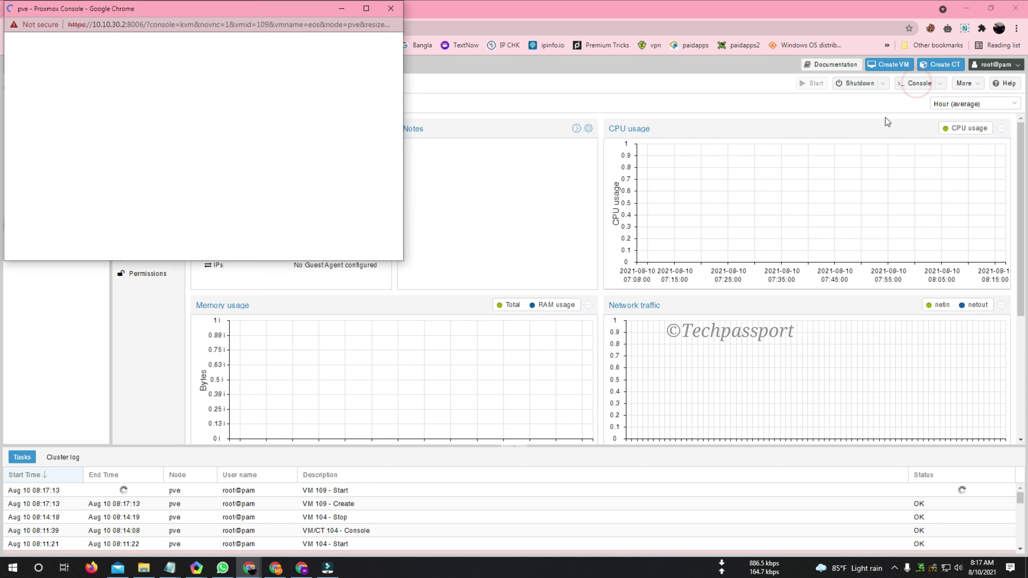
left_click(366, 8)
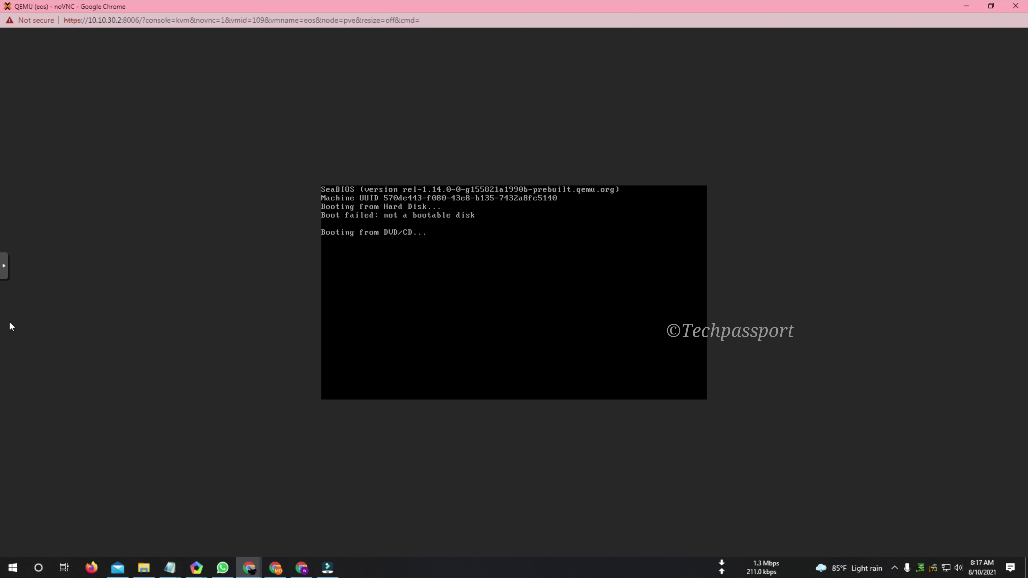
Step: Change the noVNC scaling mode so the virtual machine's display fills the console window
left_click(5, 268)
left_click(12, 312)
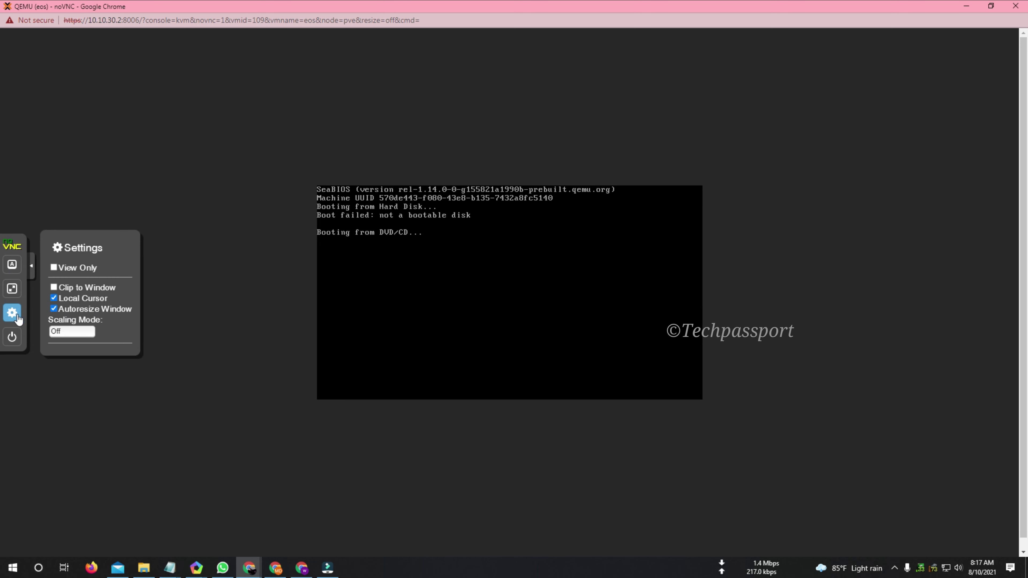
left_click(81, 331)
left_click(77, 349)
left_click(331, 264)
left_click(33, 270)
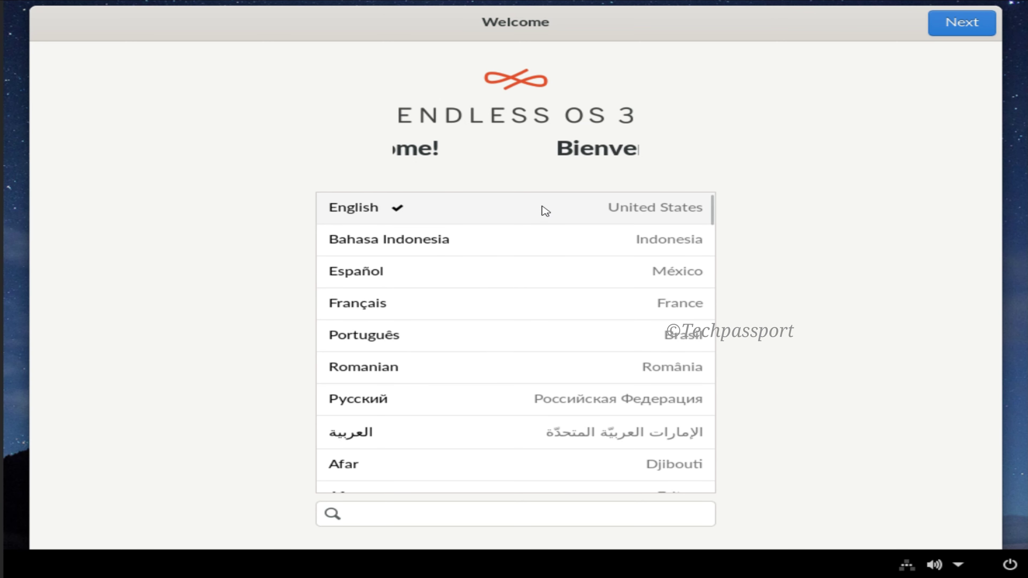
Step: Use English (United States) in the Endless OS installer and choose to reformat the computer with Endless OS 3.9 Basic
left_click(514, 206)
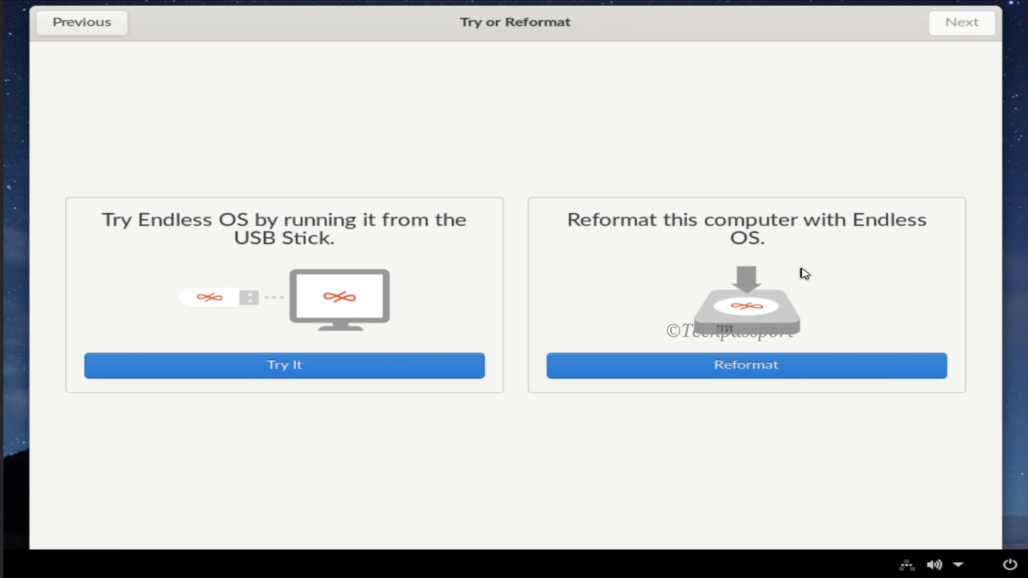
left_click(752, 367)
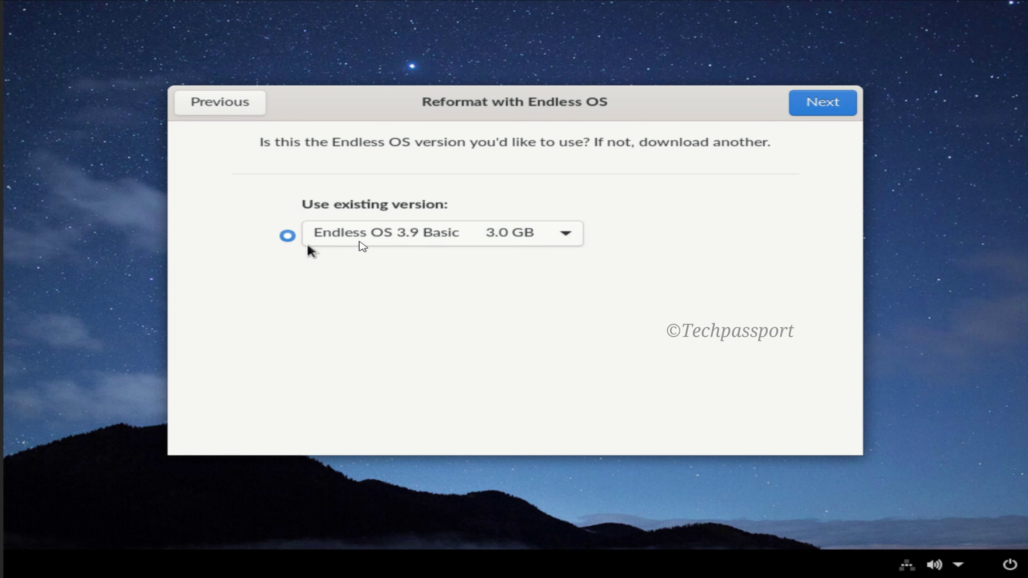
left_click(504, 237)
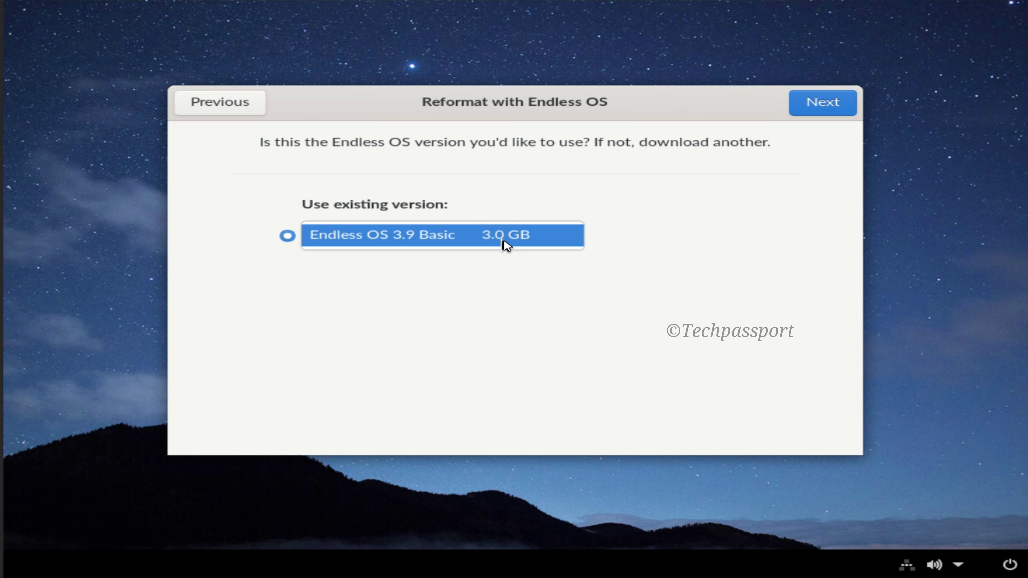
left_click(503, 240)
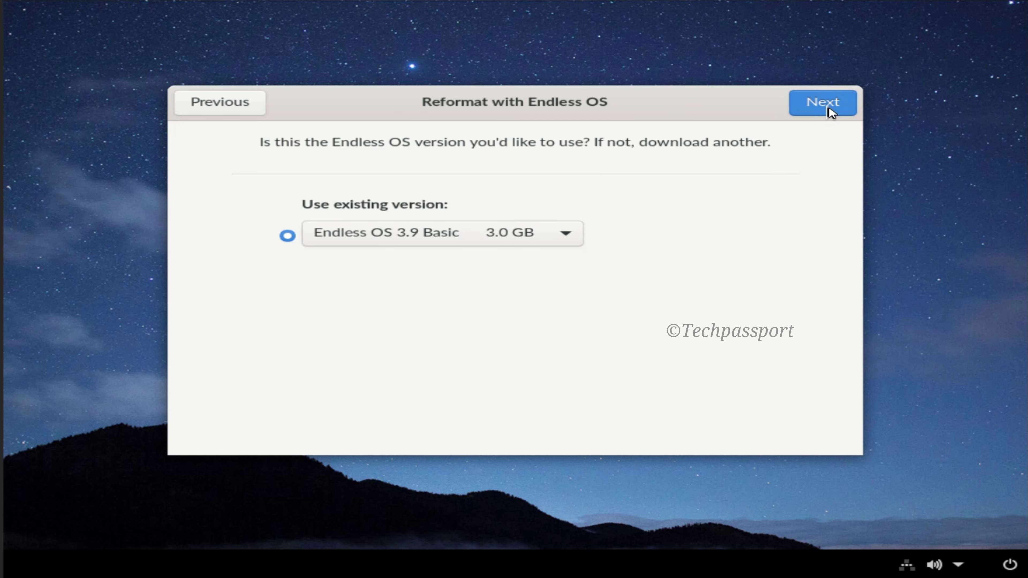
Step: Confirm the Endless OS 3.9 Basic version, agree to erase all files and apps on the QEMU HARDDISK, and start reformatting it
left_click(829, 113)
left_click(833, 110)
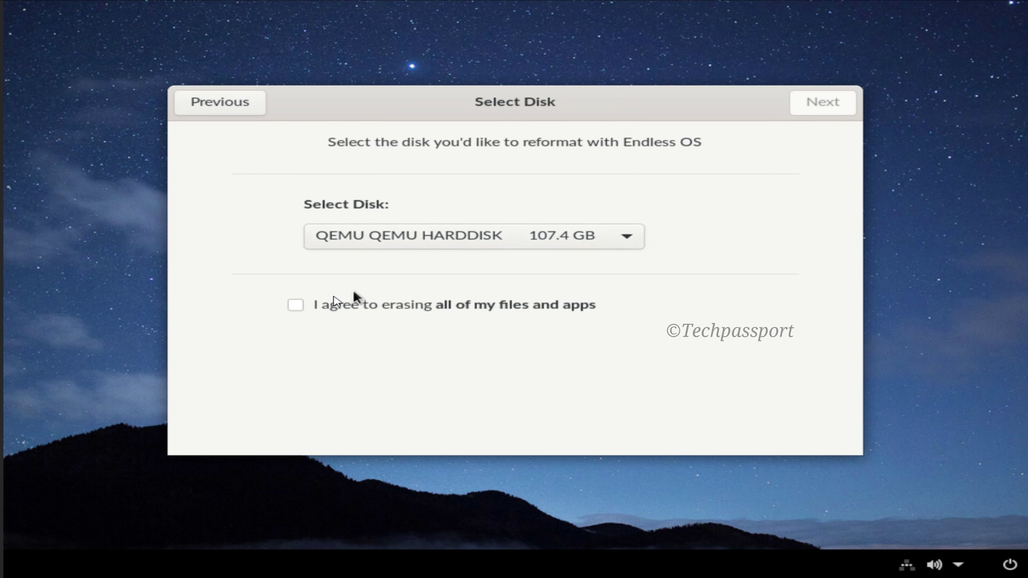
left_click(296, 304)
left_click(815, 101)
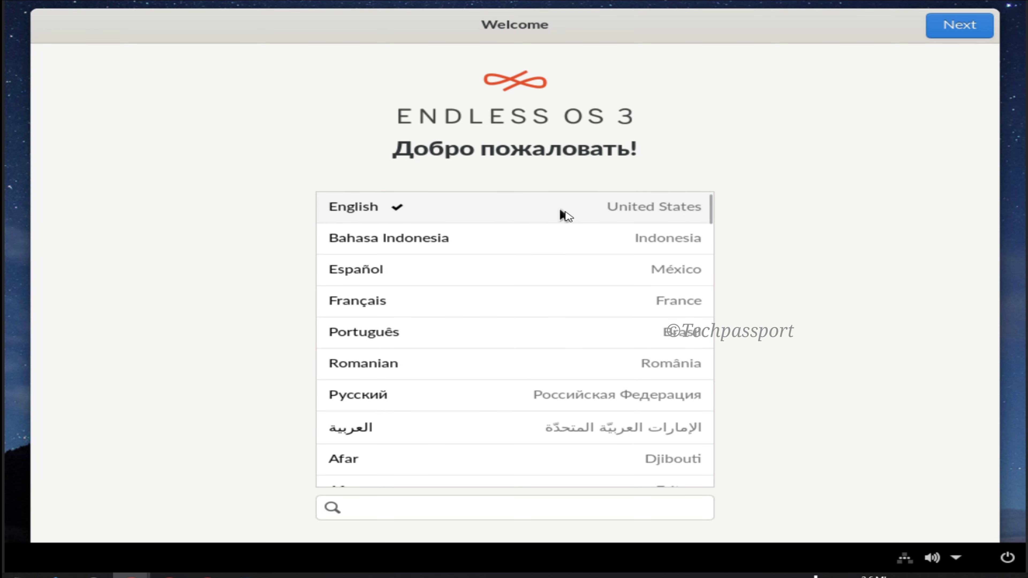
Step: Choose English (United States) as the system language with the English (US) keyboard layout, and accept the terms of use
left_click(532, 216)
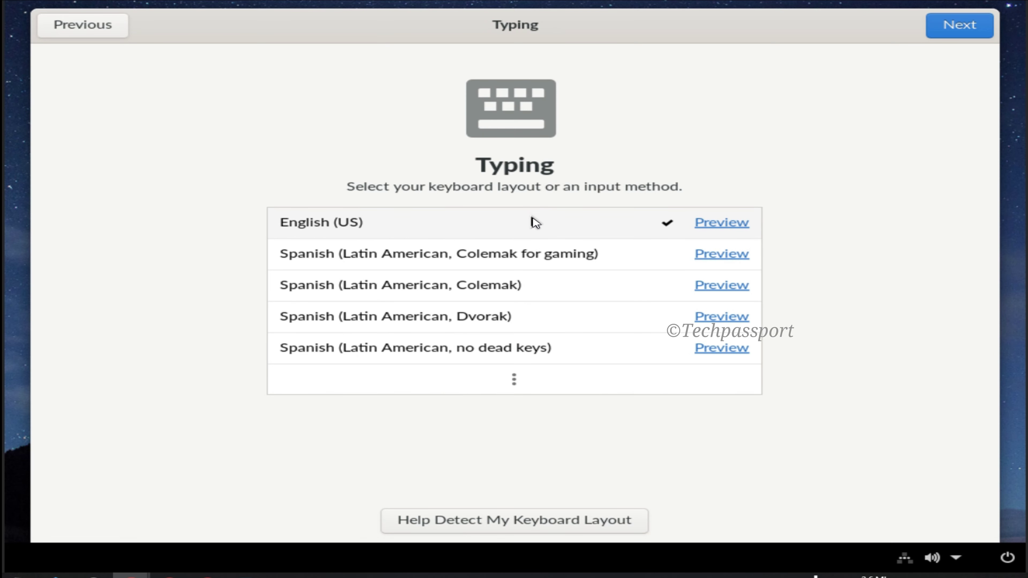
left_click(535, 220)
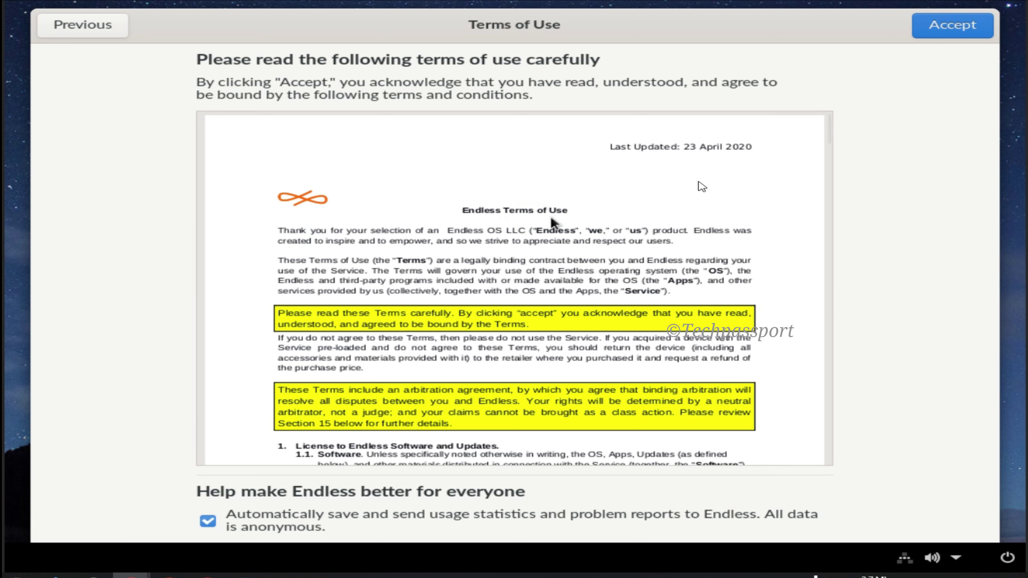
left_click(947, 29)
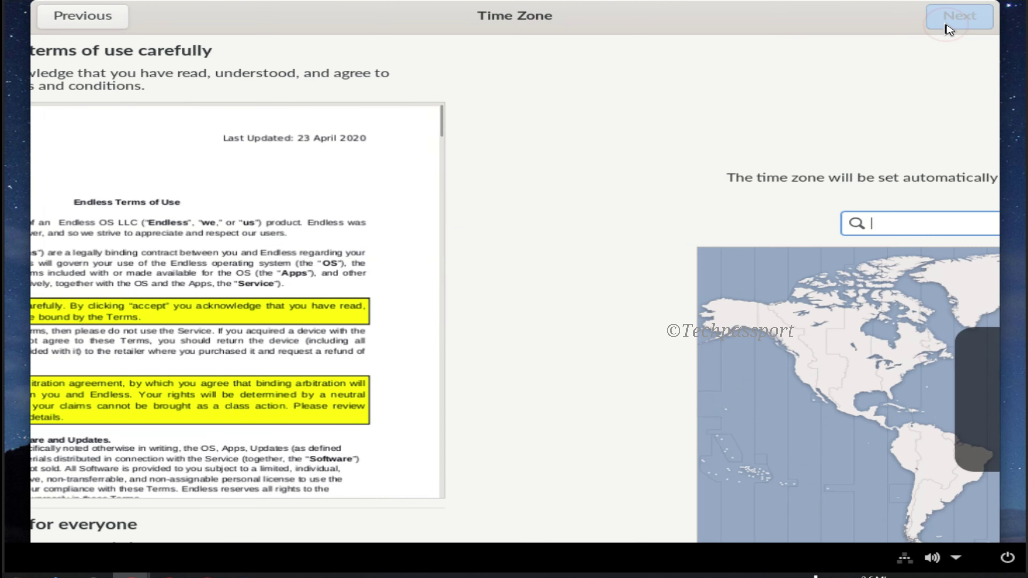
Step: Set the time zone to Dhaka, Bangladesh and continue to the user details
left_click(533, 224)
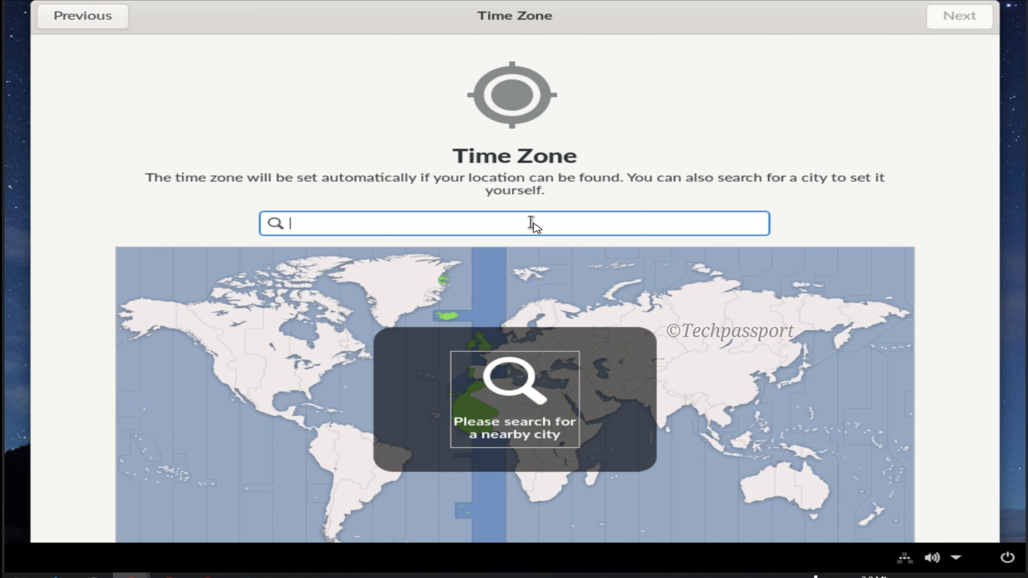
type("dhaka")
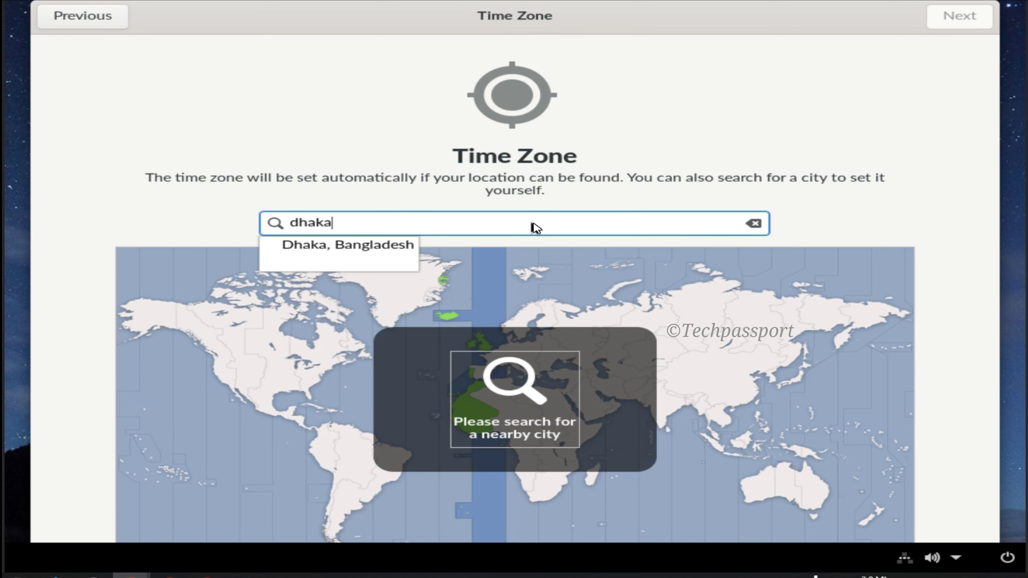
key("Down")
key("Return")
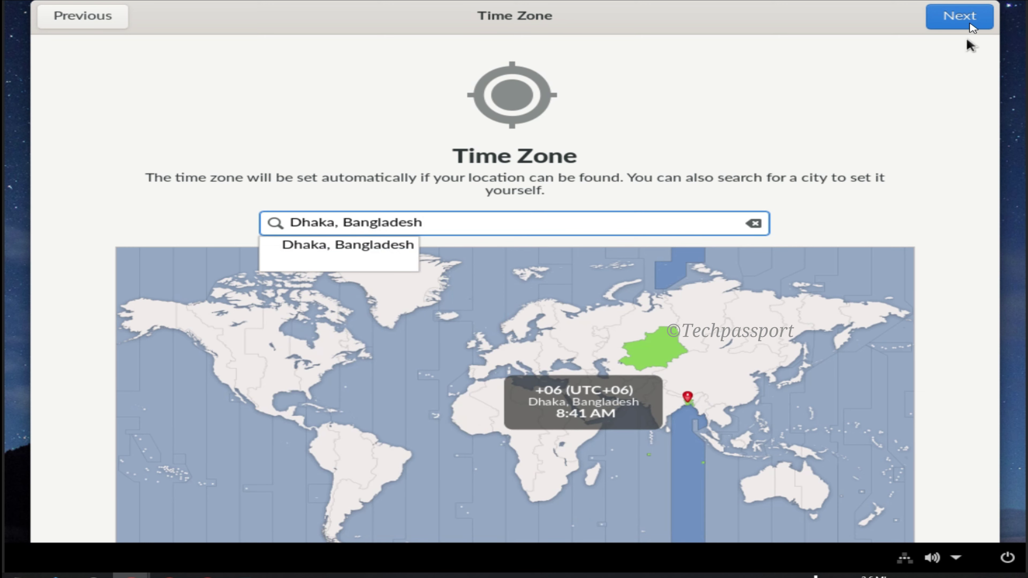
left_click(955, 16)
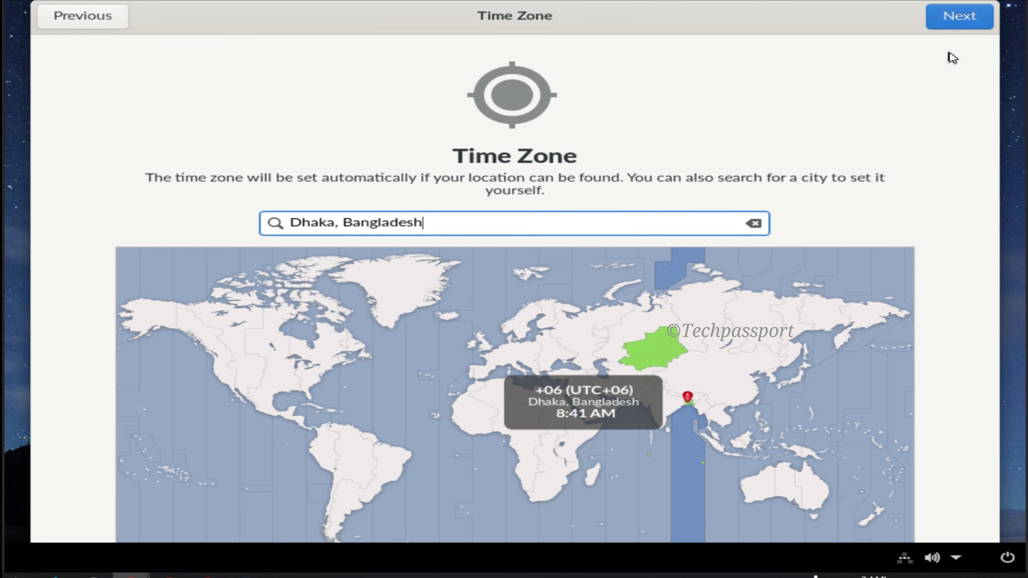
left_click(947, 18)
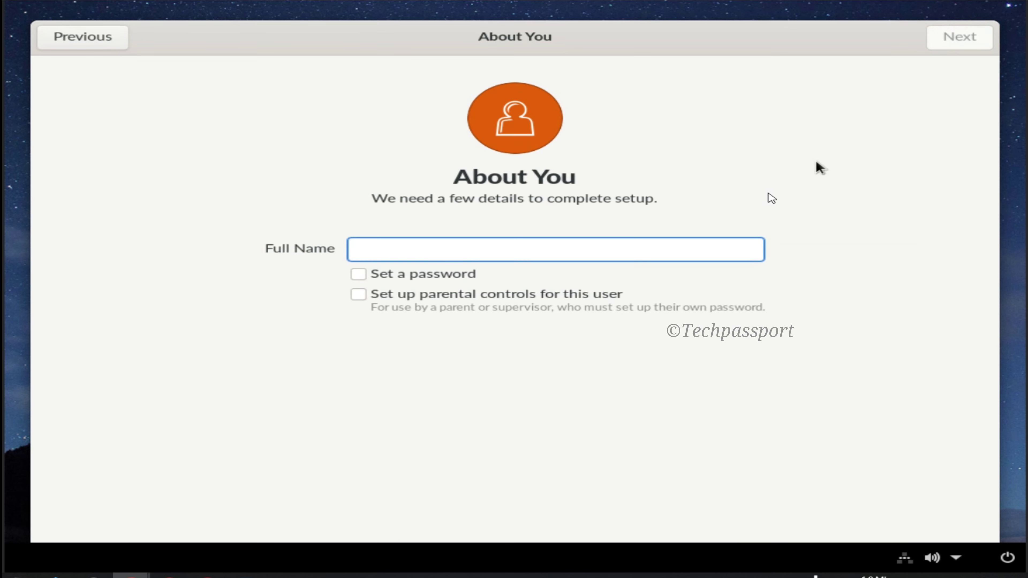
Step: Enter the user's full name, leave the password and parental controls options off, and finish the setup to start using Endless
left_click(517, 246)
type("Wahid")
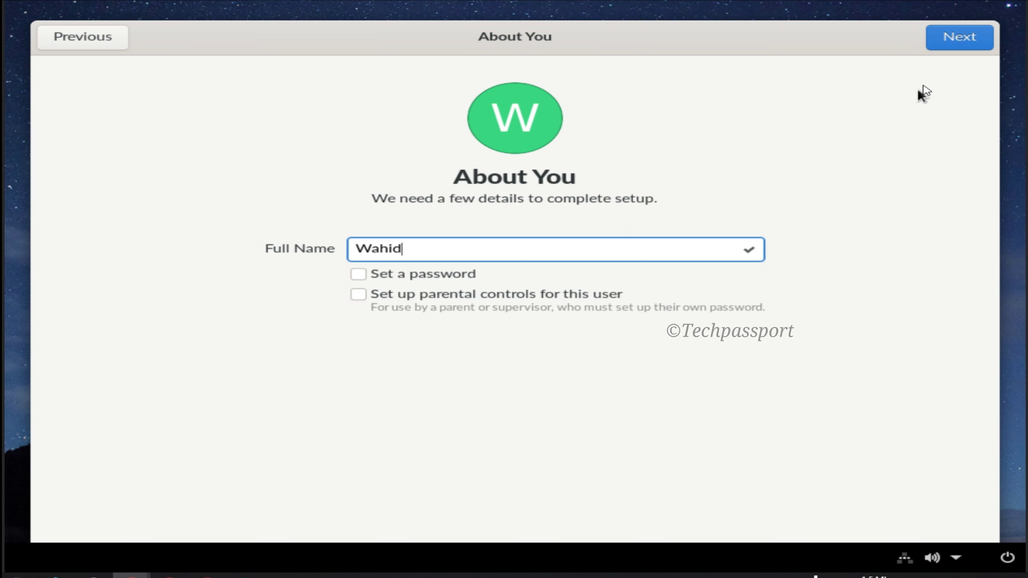
left_click(374, 275)
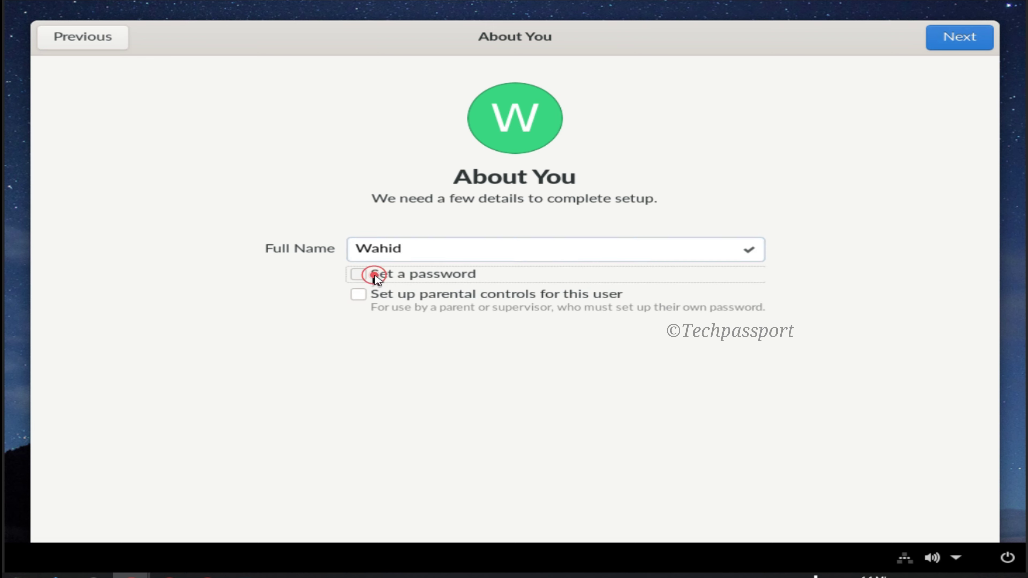
left_click(364, 299)
left_click(371, 275)
left_click(361, 296)
left_click(953, 43)
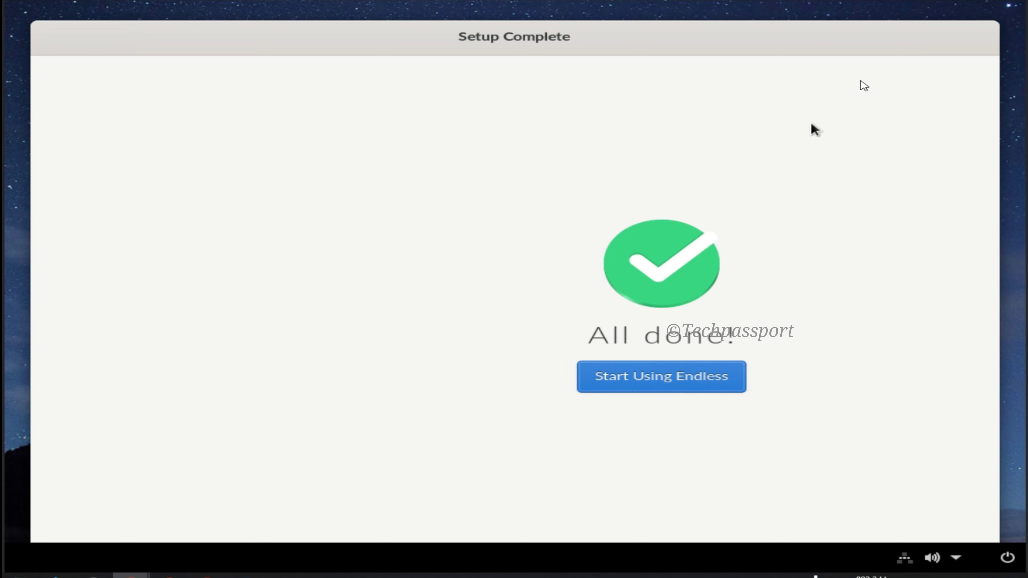
left_click(538, 385)
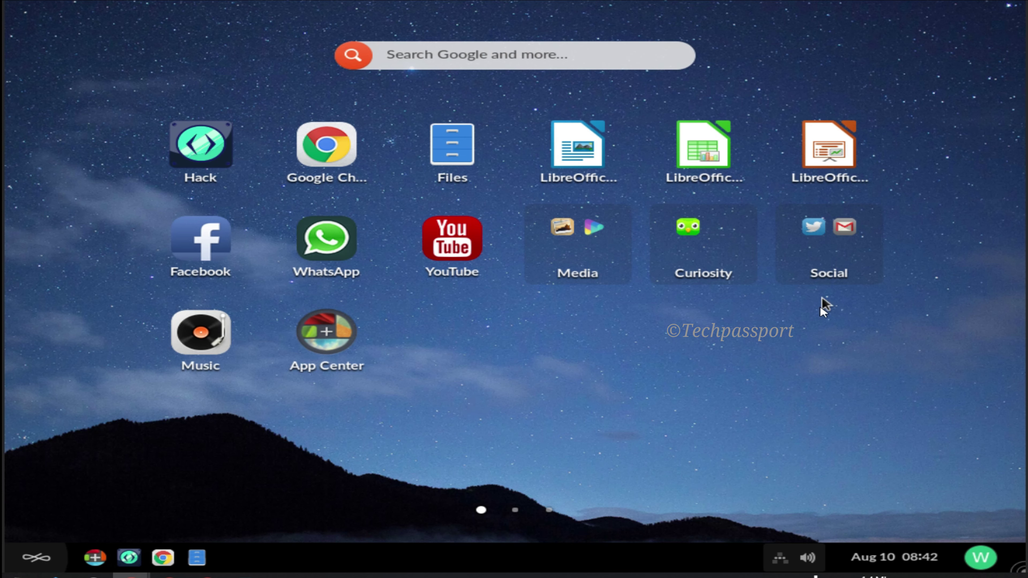
Step: Open the App Center and look through the featured applications
left_click(331, 342)
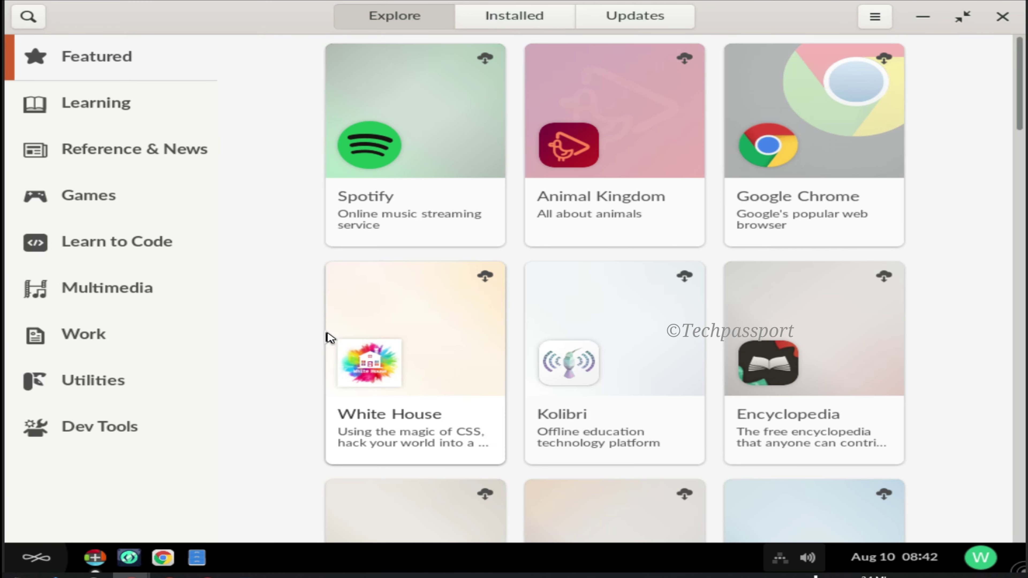
scroll(594, 283, "down", 6)
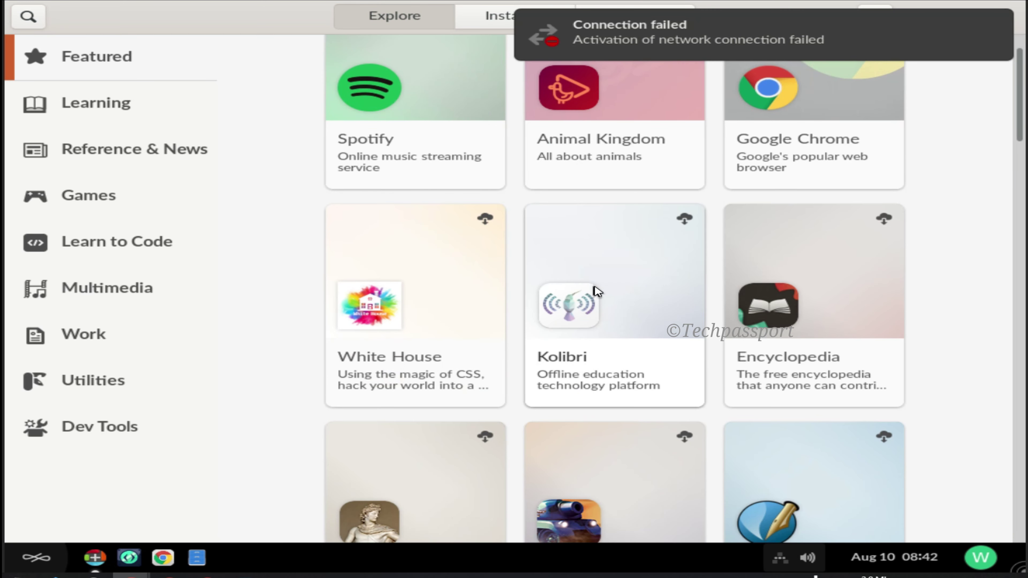
scroll(596, 293, "down", 5)
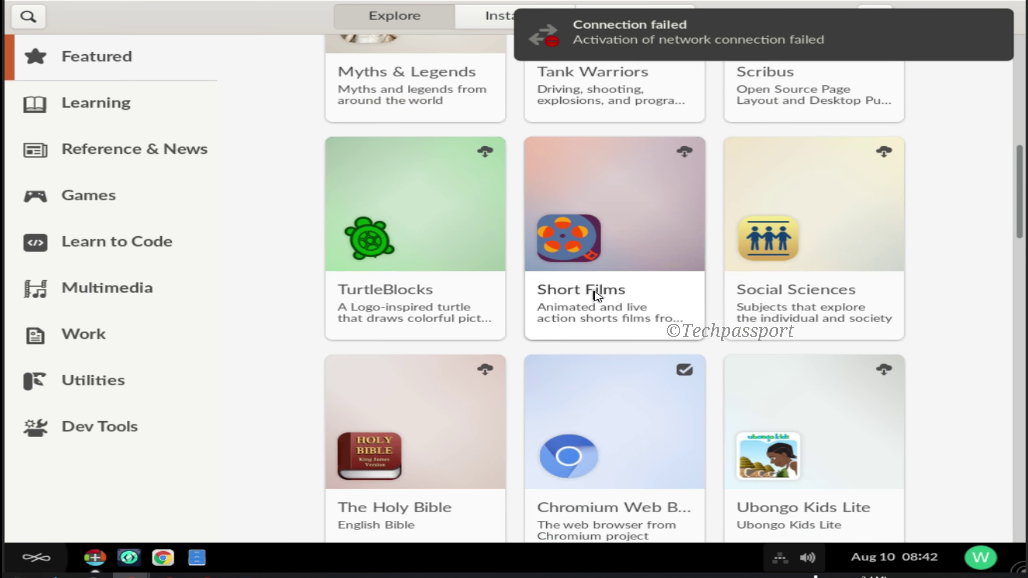
scroll(596, 297, "down", 8)
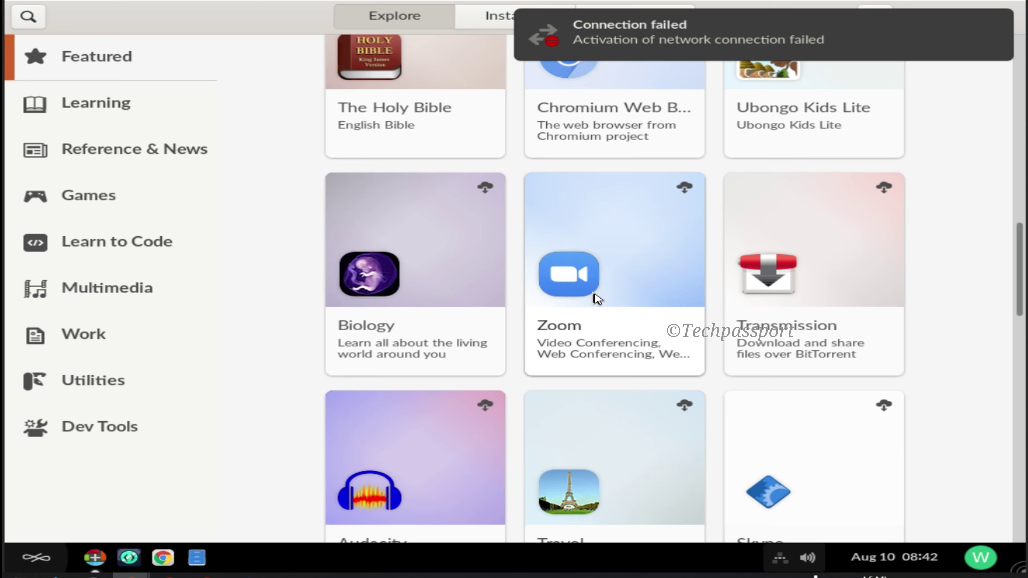
scroll(596, 299, "down", 15)
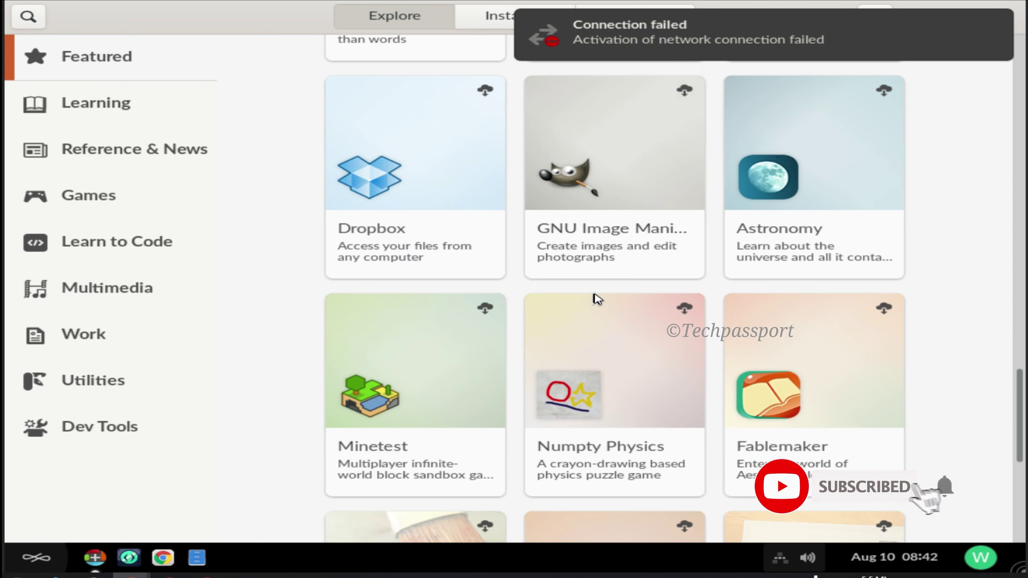
scroll(596, 299, "down", 8)
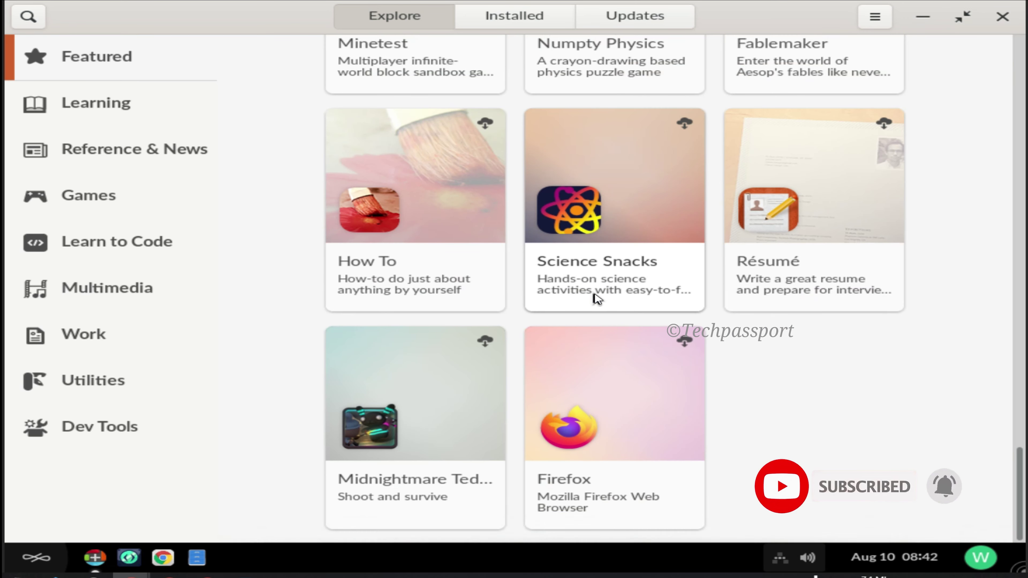
scroll(596, 298, "up", 20)
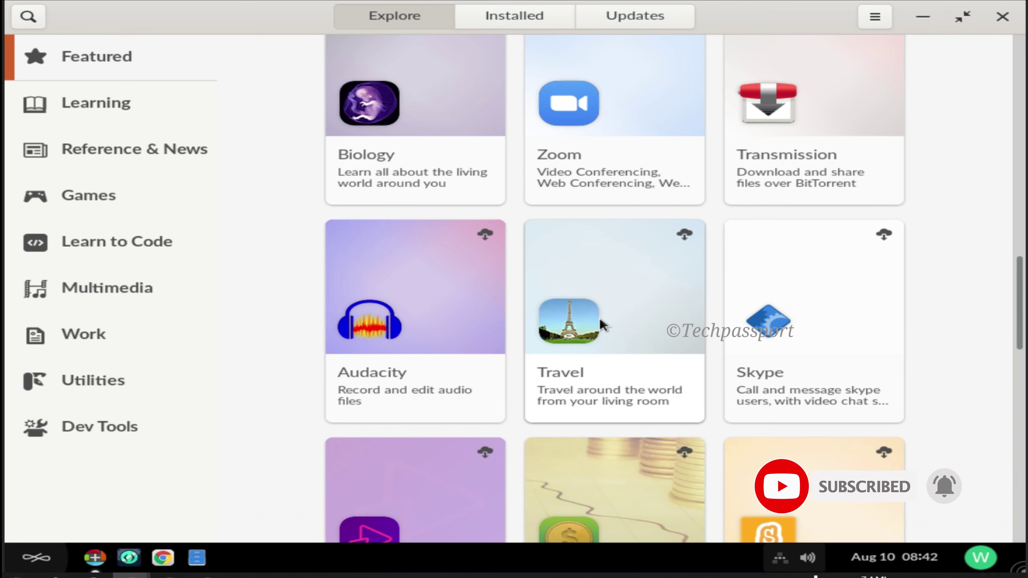
Step: Open the wired connection's configuration in the network settings and switch its IPv4 method to Manual
left_click(781, 557)
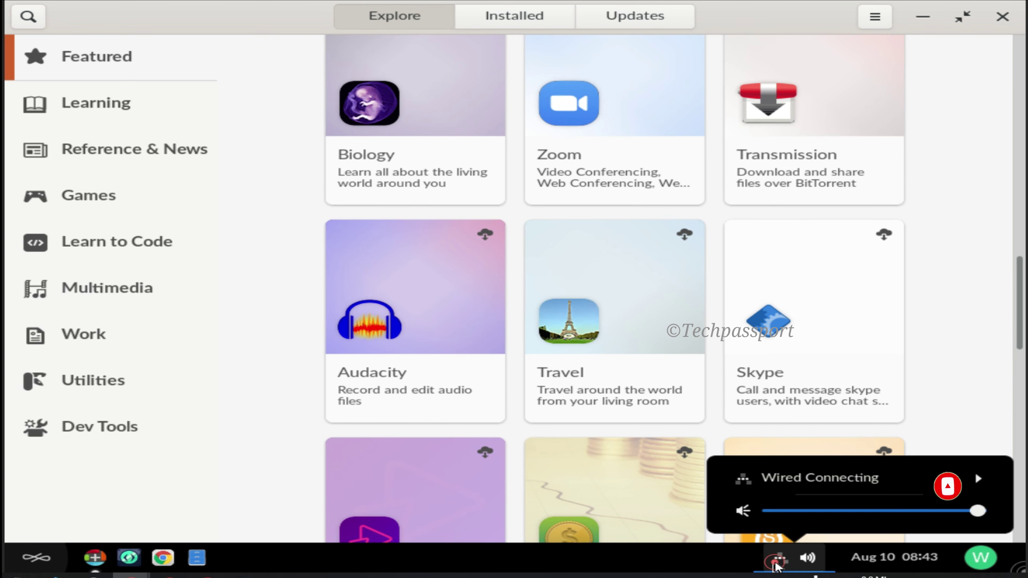
left_click(857, 486)
left_click(852, 485)
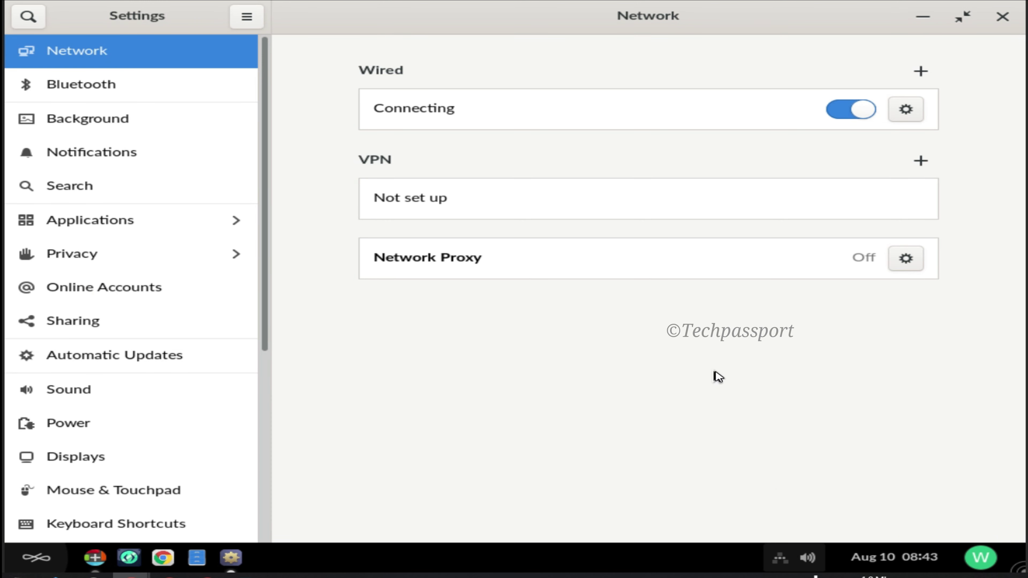
left_click(918, 111)
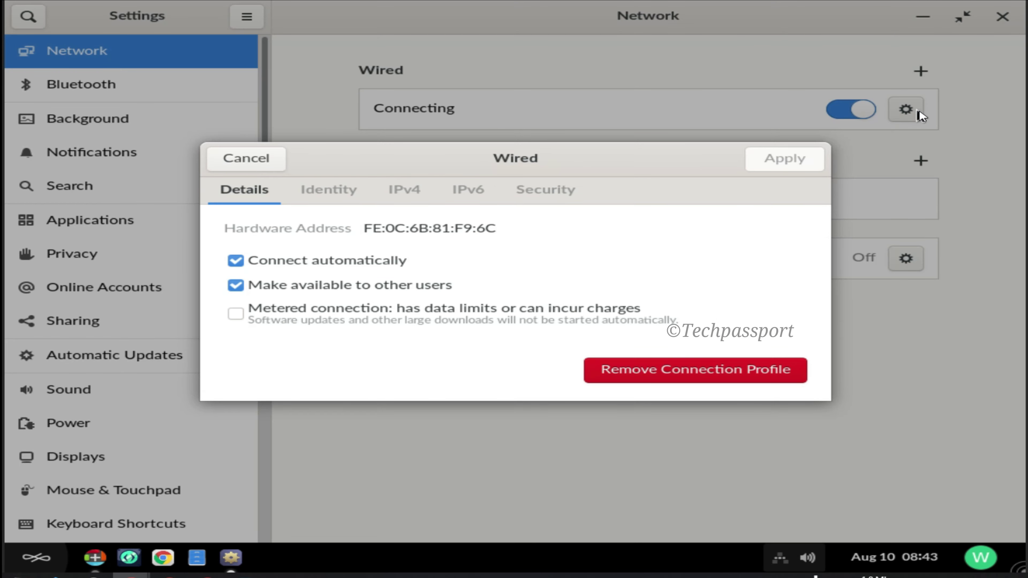
left_click(404, 190)
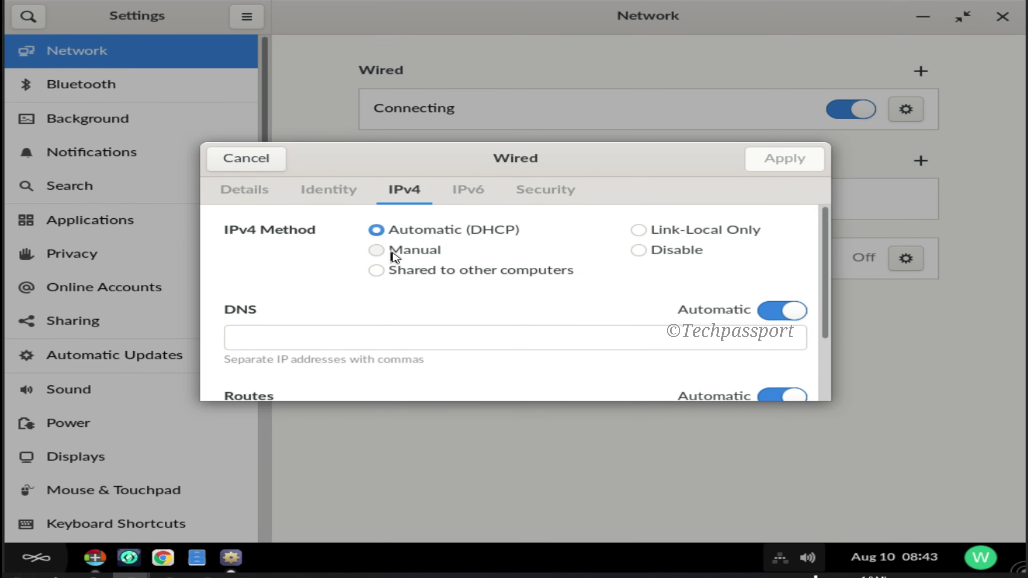
left_click(376, 249)
Step: Give the wired connection the IPv4 address 10.10.30.60, netmask 255.255.255.0 and gateway 10.10.30.1
left_click(343, 346)
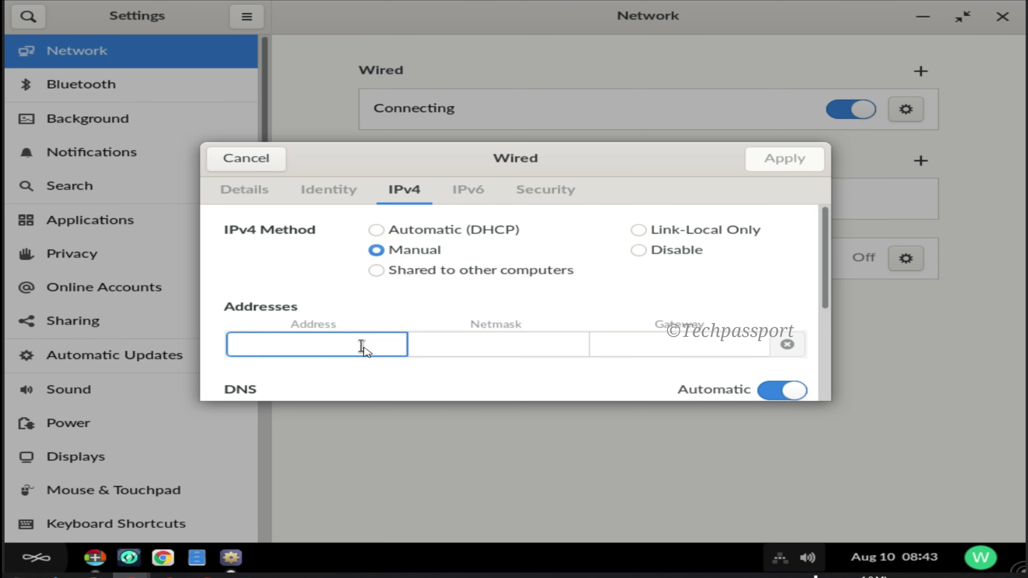
type("10.10.30.")
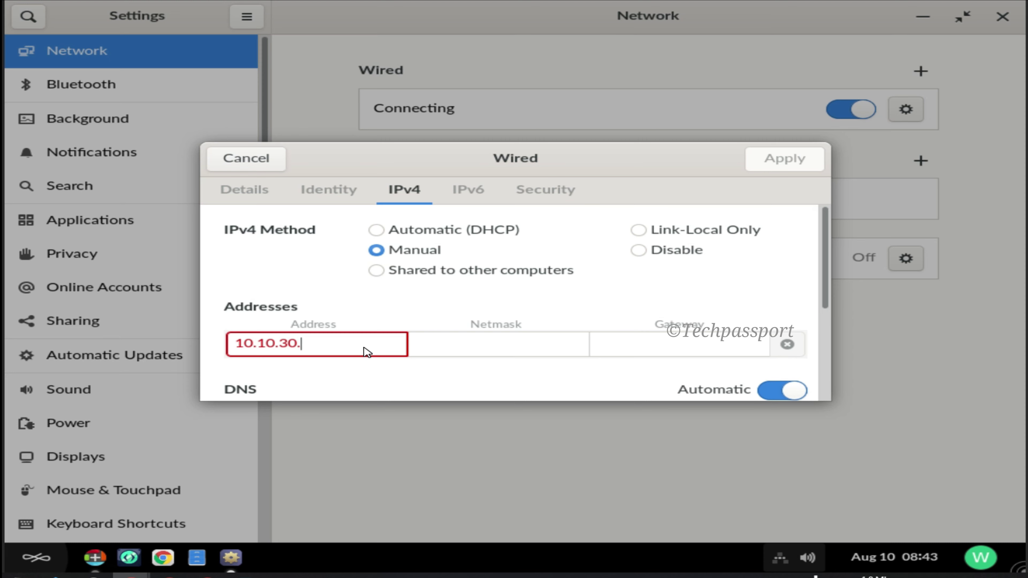
type("60")
left_click(458, 349)
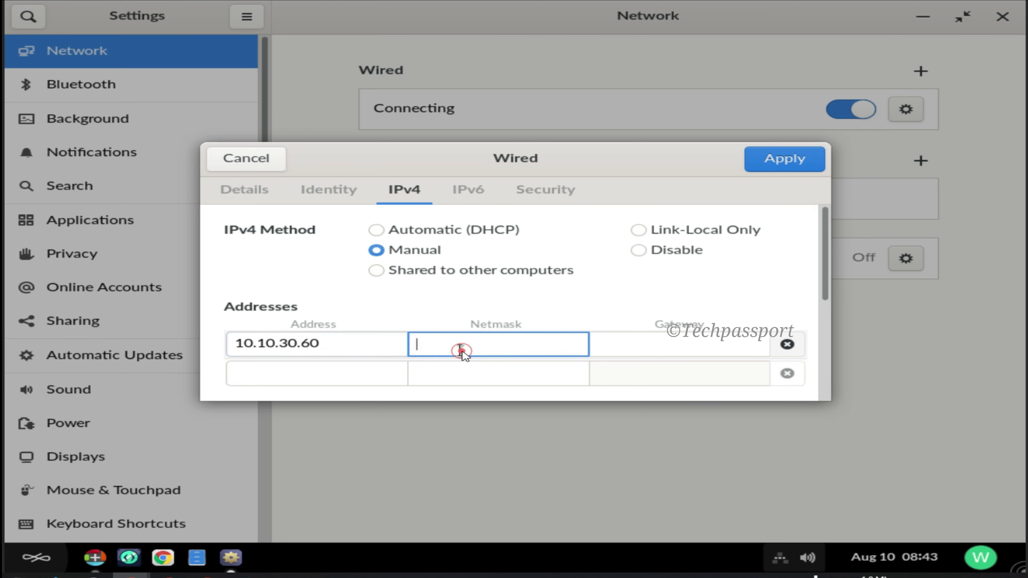
type("255.255.2")
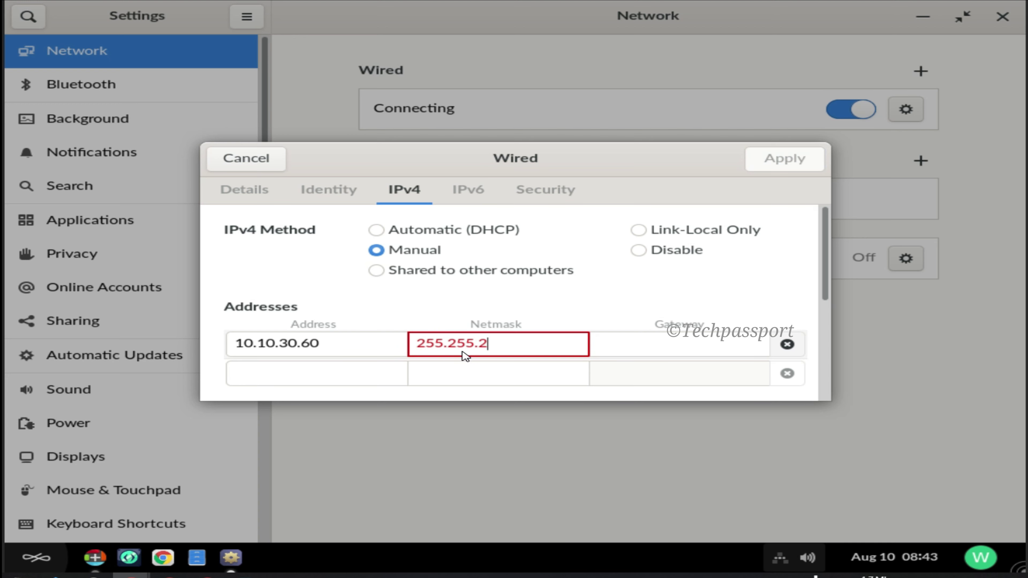
type("55.0")
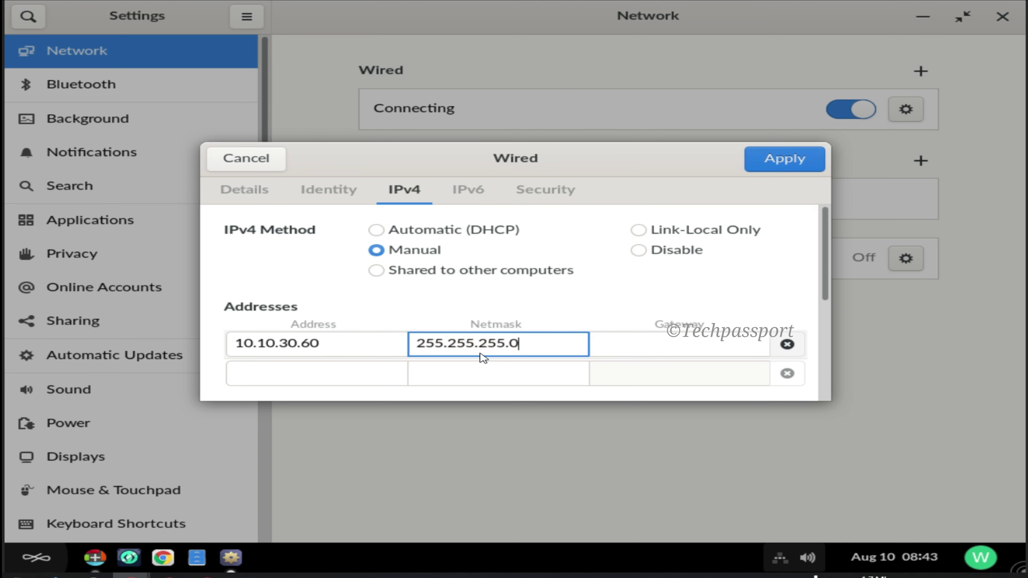
left_click(614, 345)
type("19")
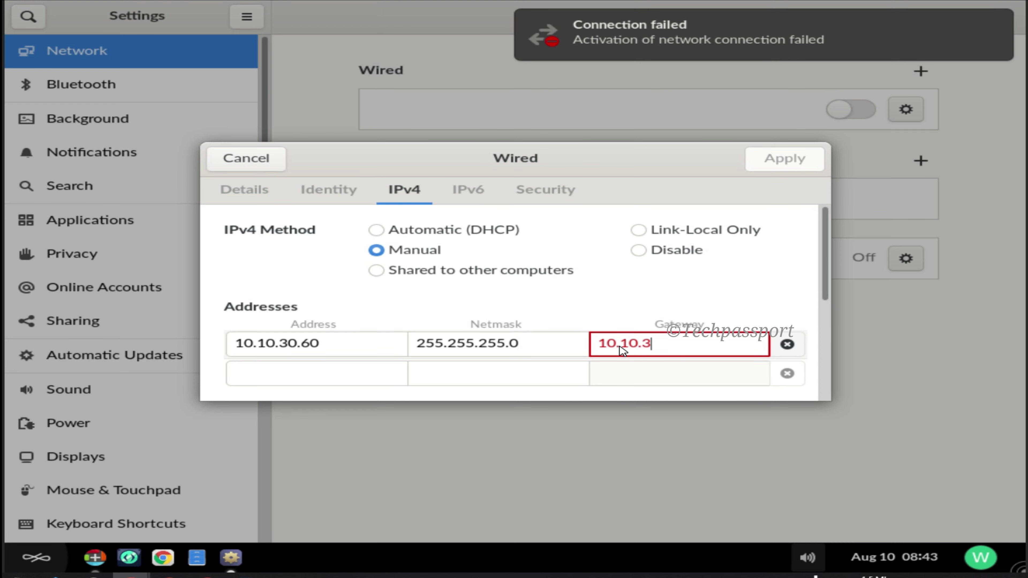
type(".10.30.1")
Step: Set the wired connection's DNS server to 8.8.8.8 and apply the IPv4 configuration
scroll(625, 354, "down", 3)
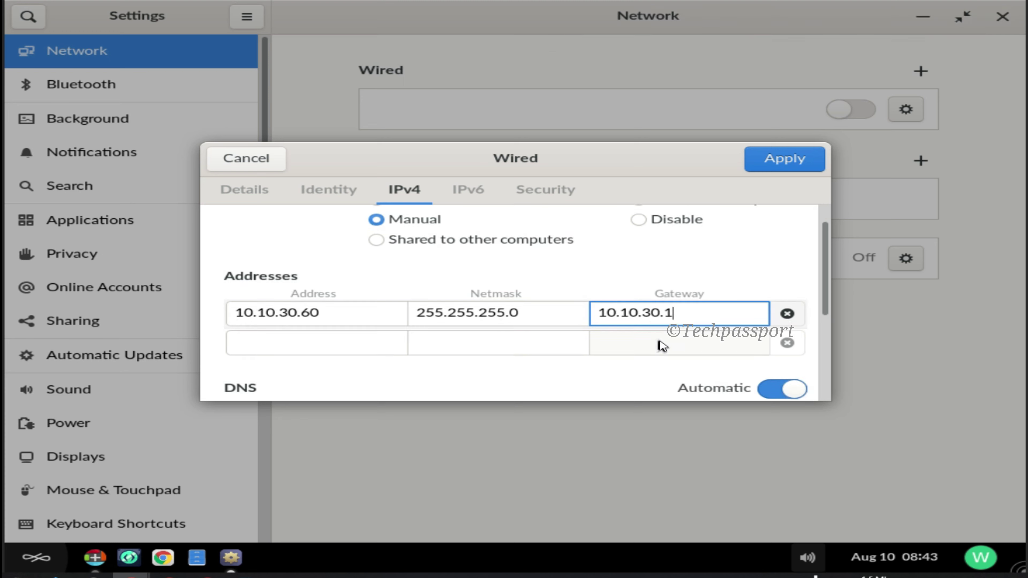
left_click(493, 382)
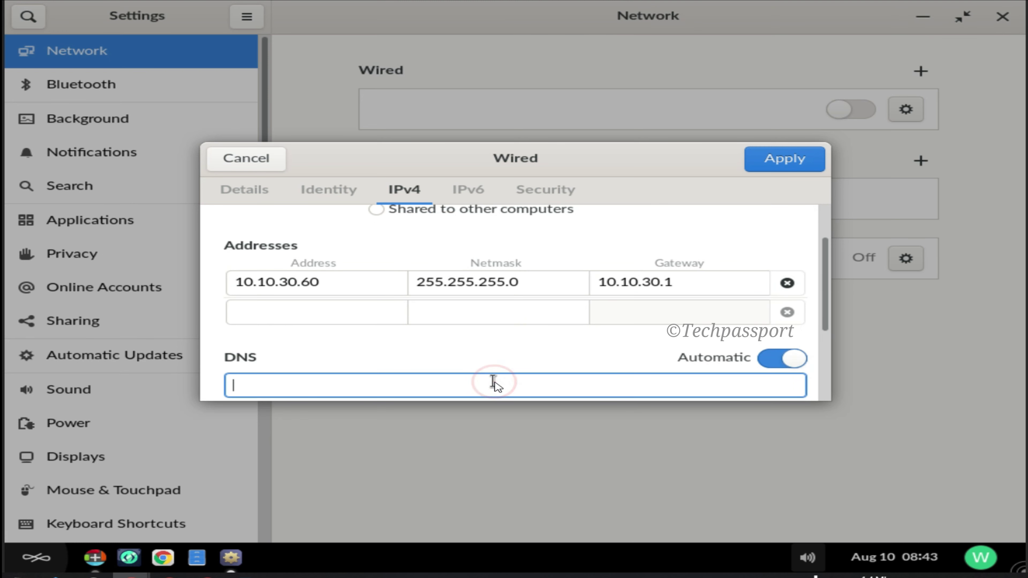
type("8.8.8.")
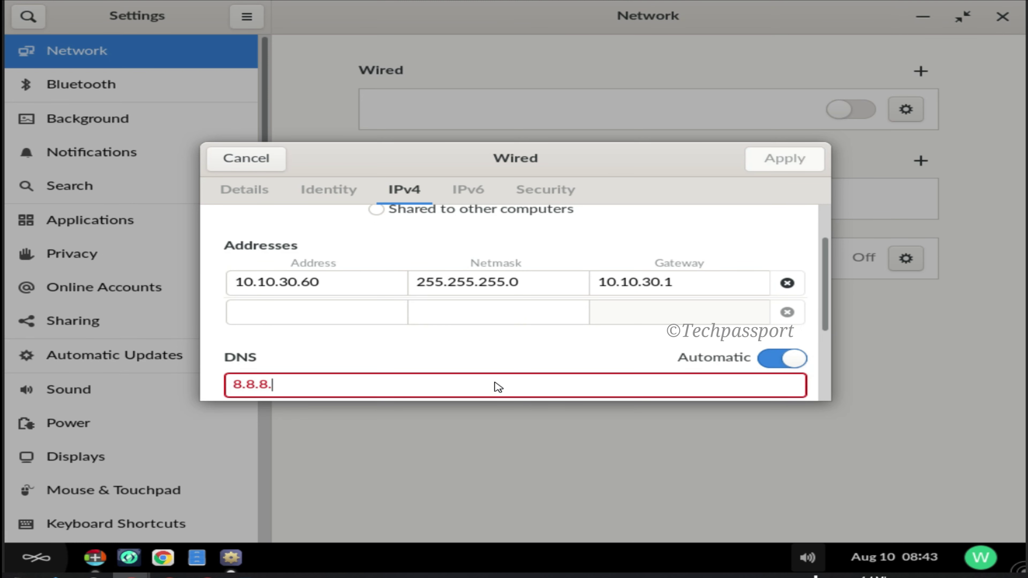
type("8")
left_click(767, 168)
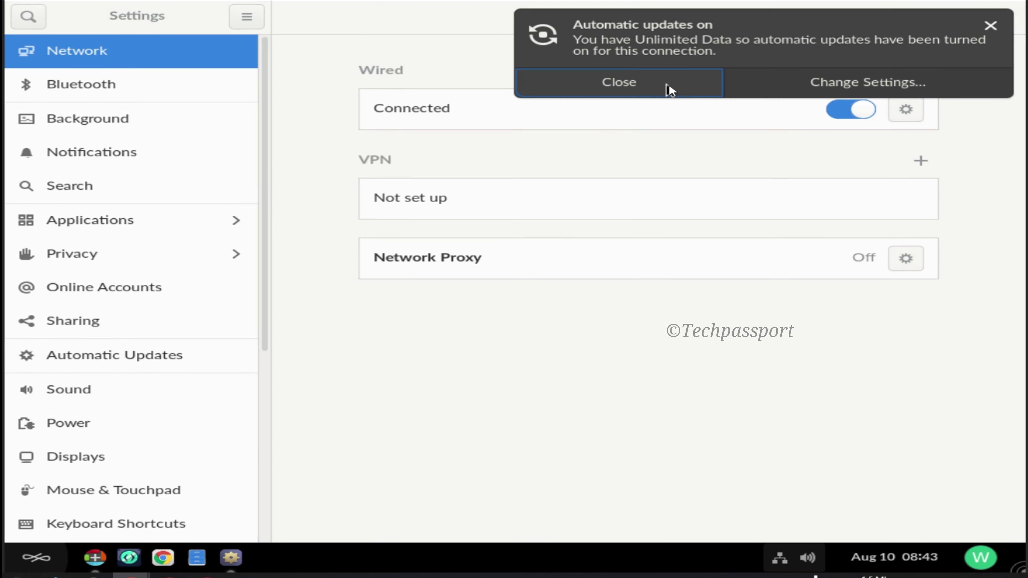
Step: Dismiss the automatic updates notification, and restart the wired connection by switching it off and on again
left_click(668, 86)
left_click(850, 114)
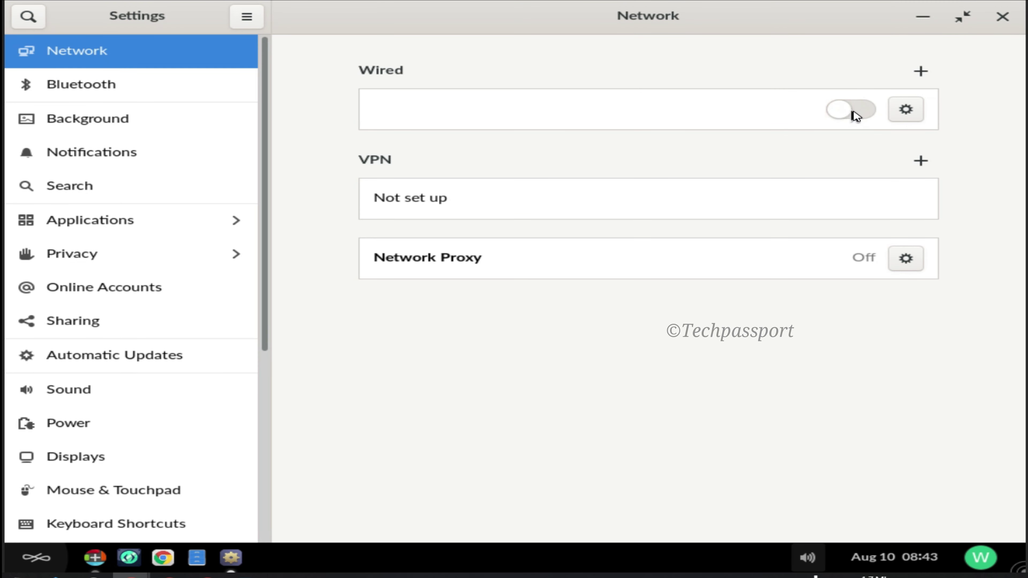
left_click(852, 112)
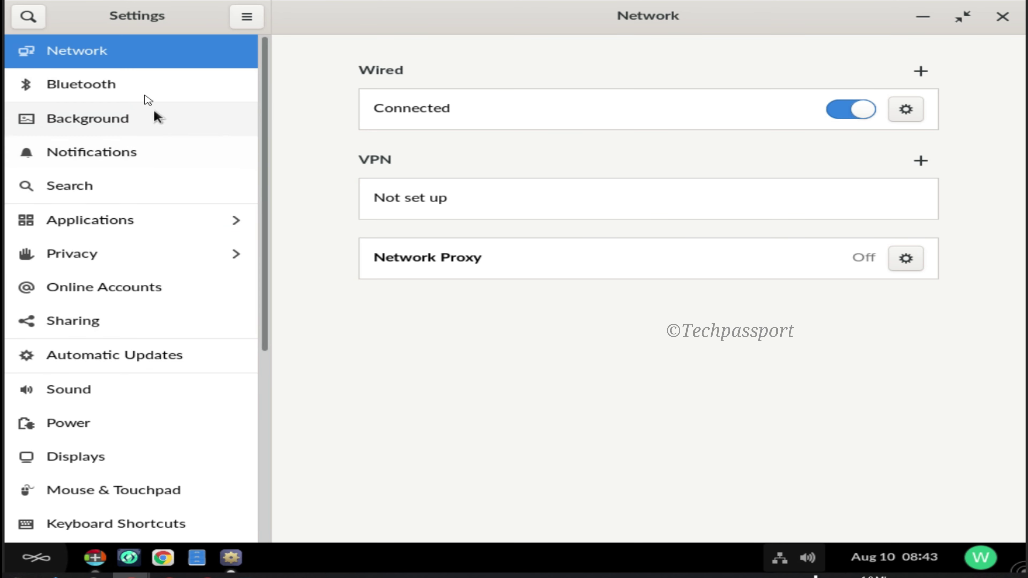
Step: Set the hummingbird picture as the desktop background and minimize the open windows to reveal the desktop
left_click(142, 94)
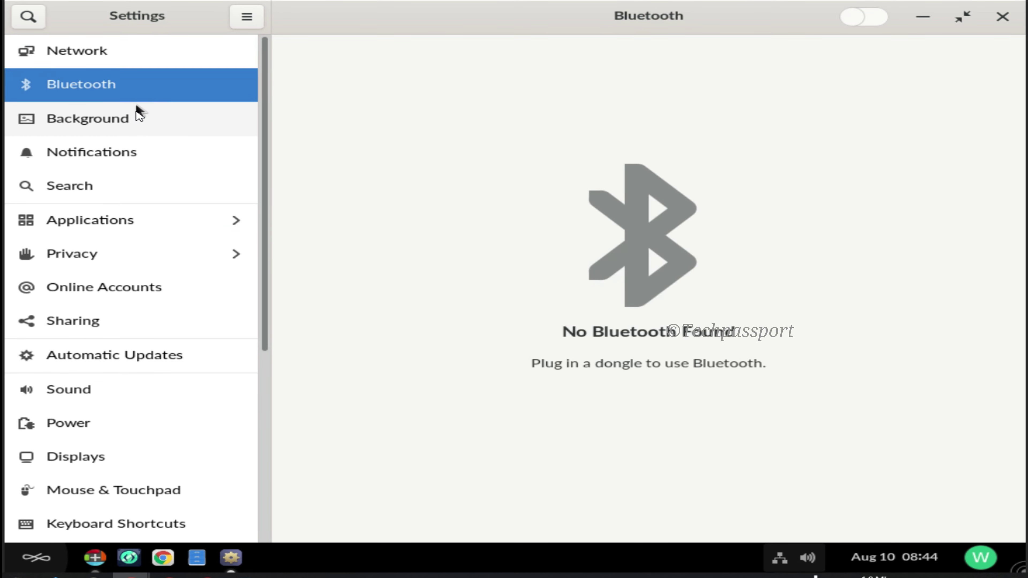
left_click(134, 121)
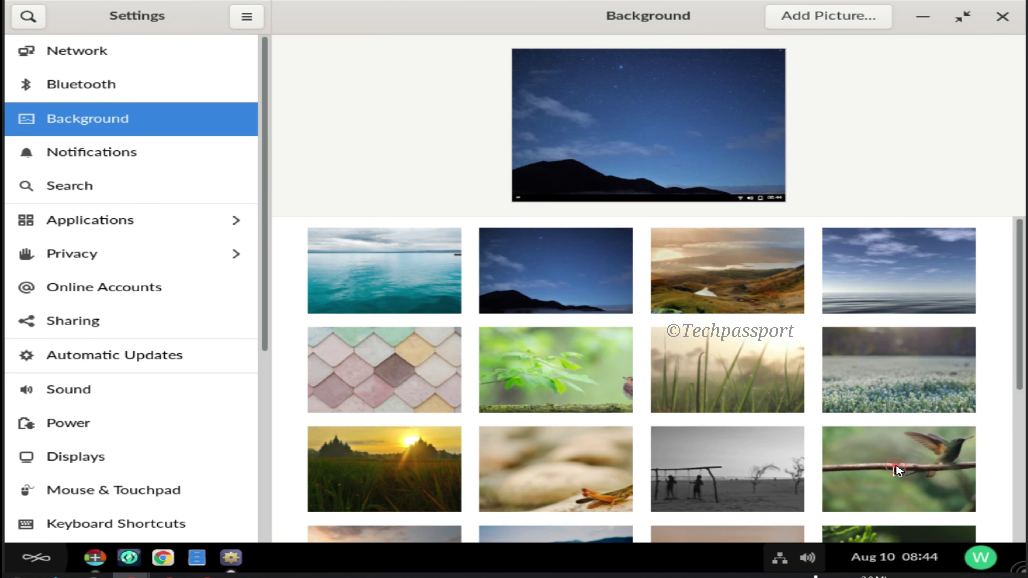
left_click(895, 471)
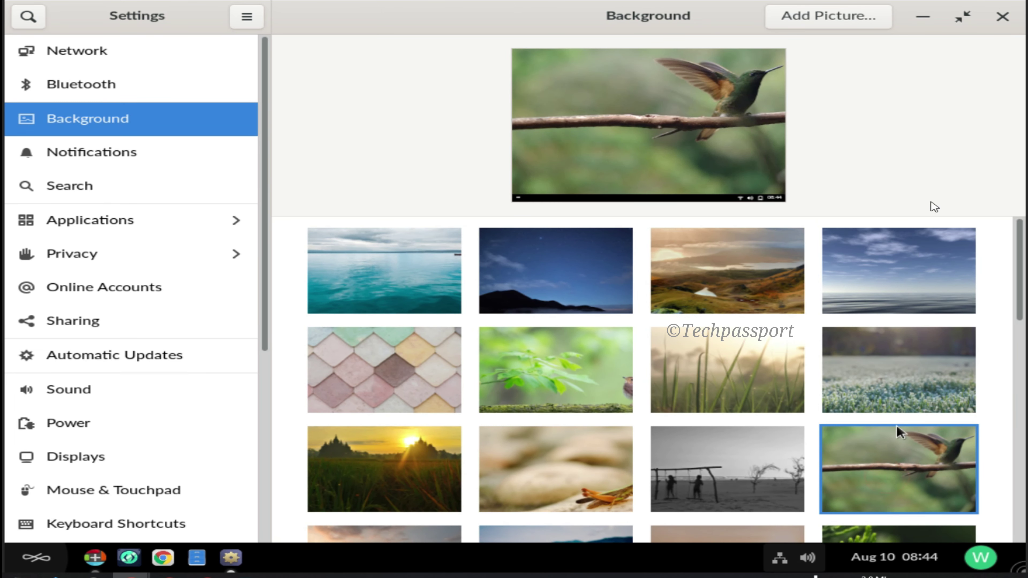
left_click(923, 17)
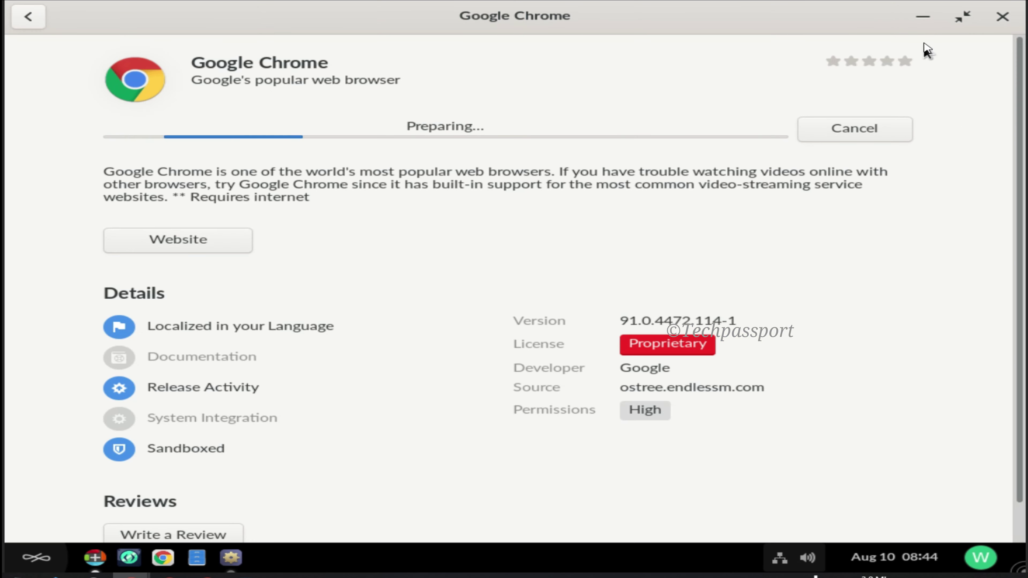
left_click(923, 18)
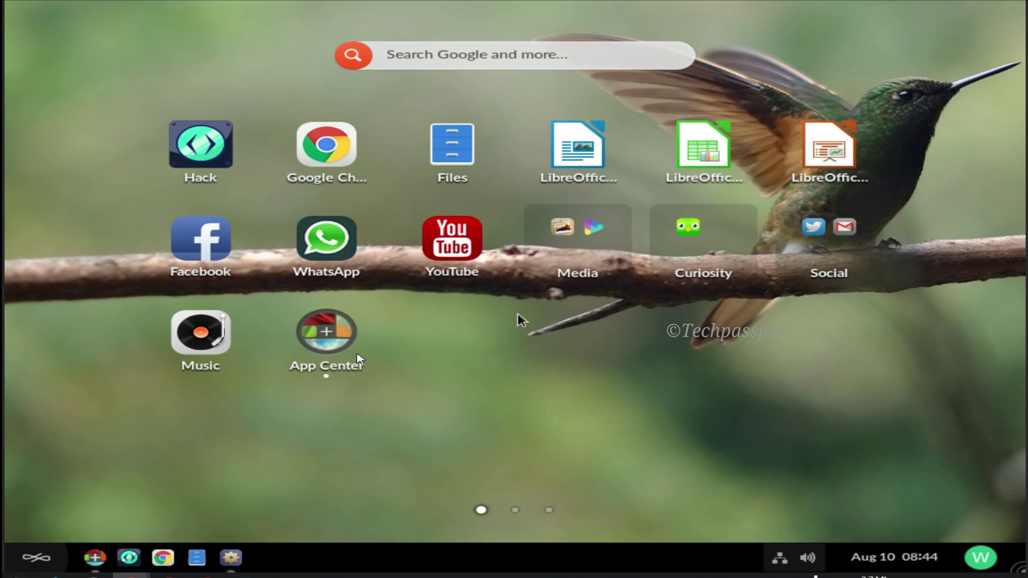
Step: Return to the system settings and look through the Notifications, Search, Applications and Privacy sections
left_click(231, 558)
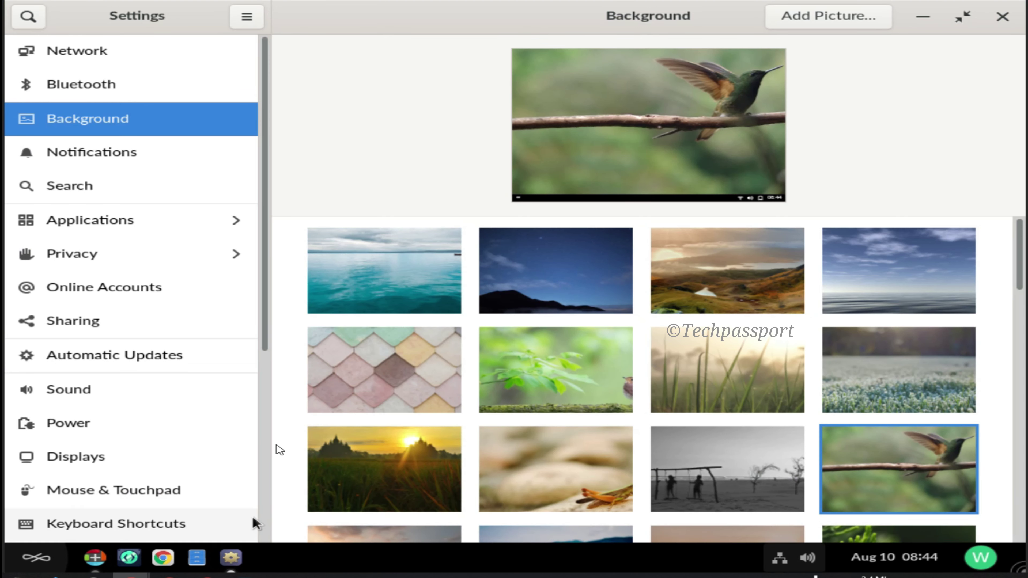
left_click(126, 164)
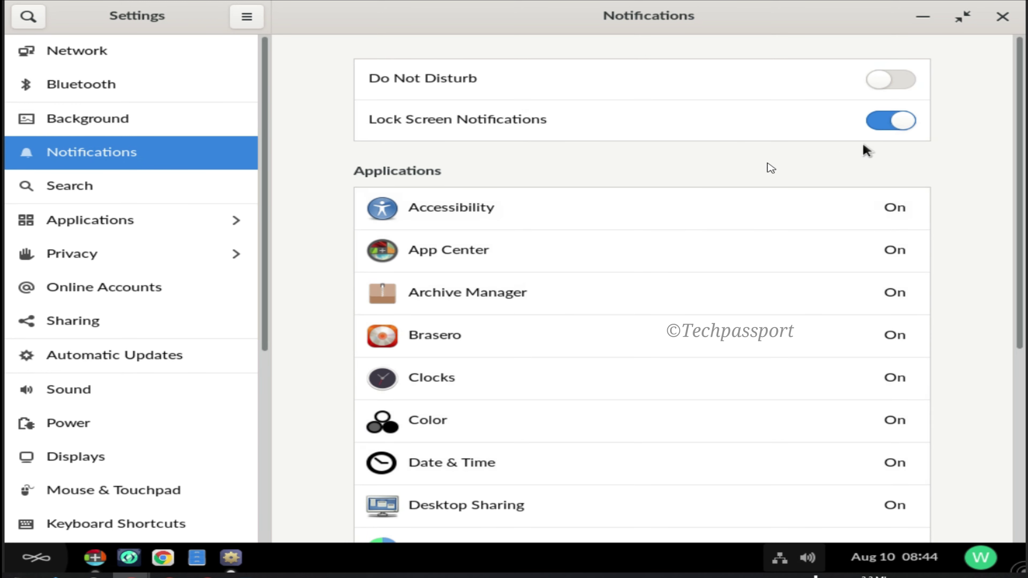
left_click(152, 189)
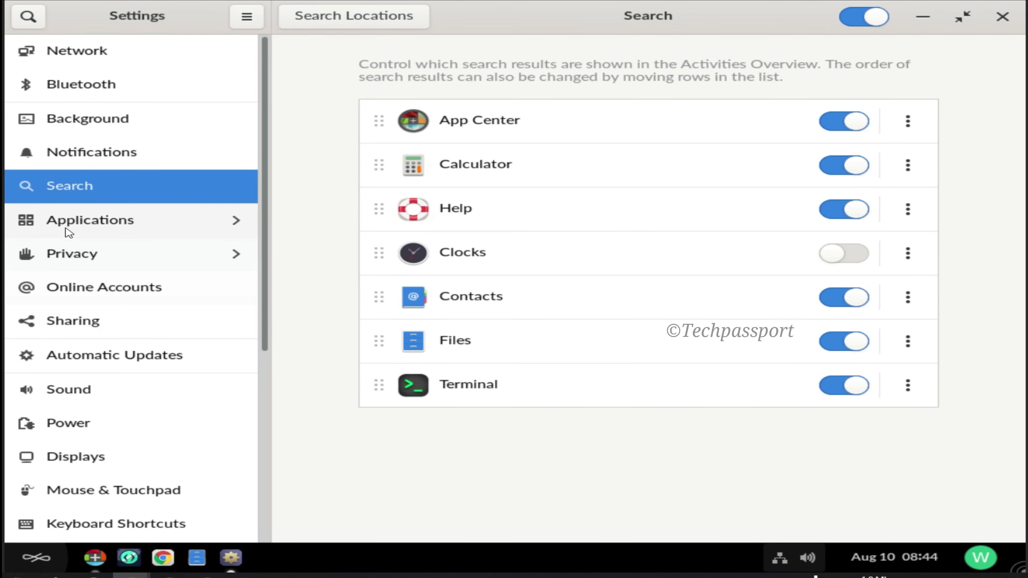
left_click(92, 221)
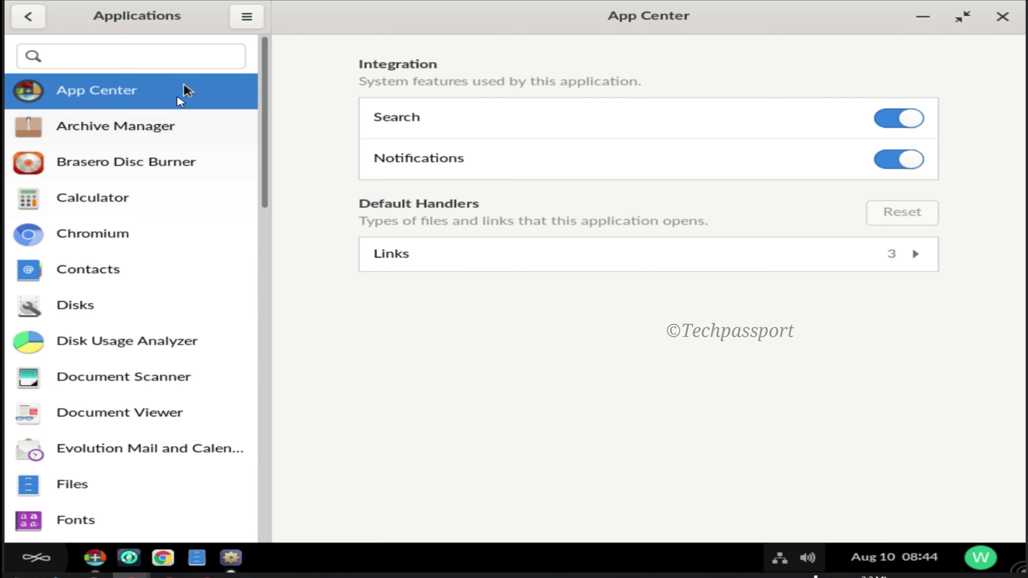
left_click(28, 17)
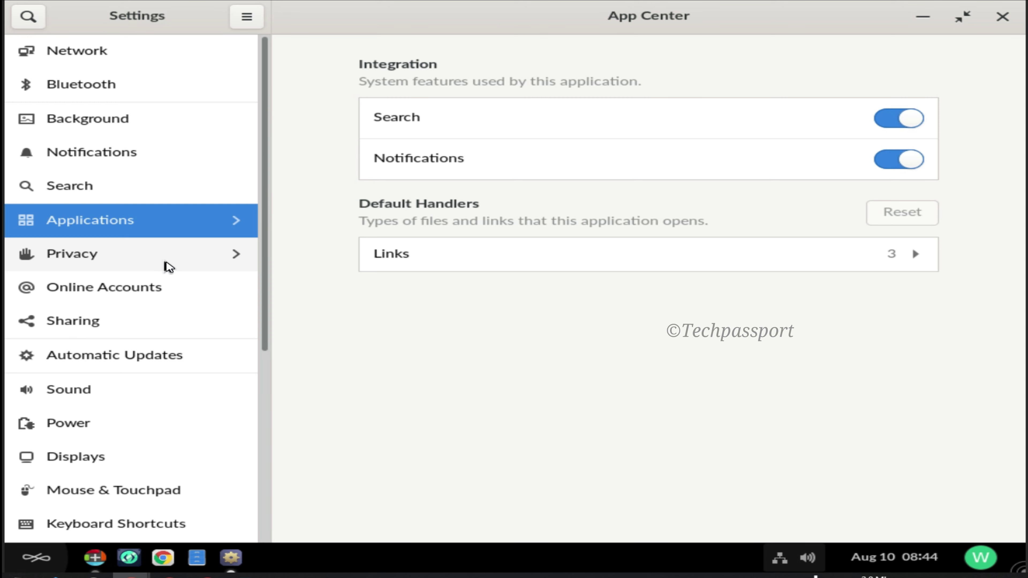
left_click(164, 262)
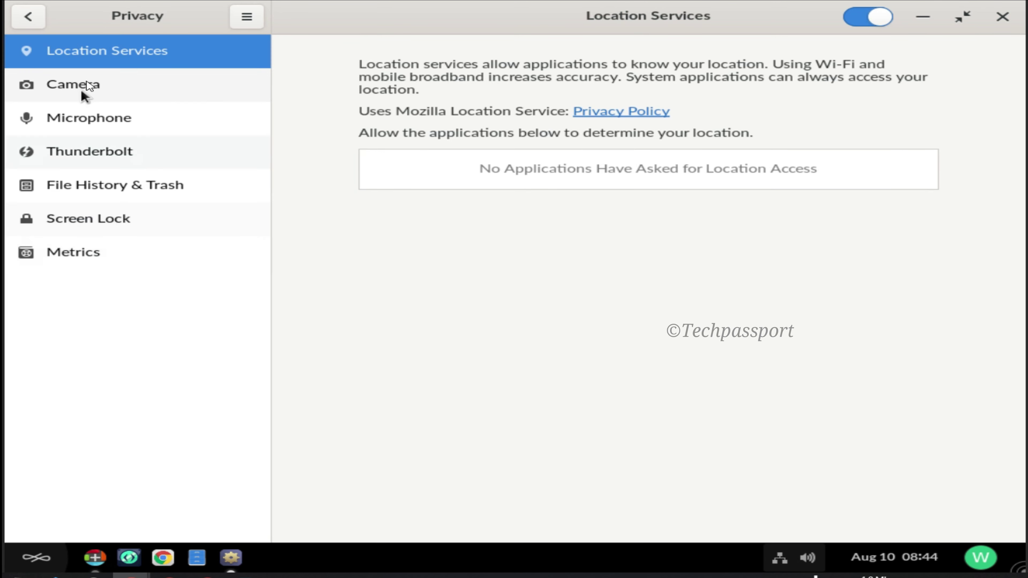
left_click(27, 17)
scroll(140, 362, "down", 8)
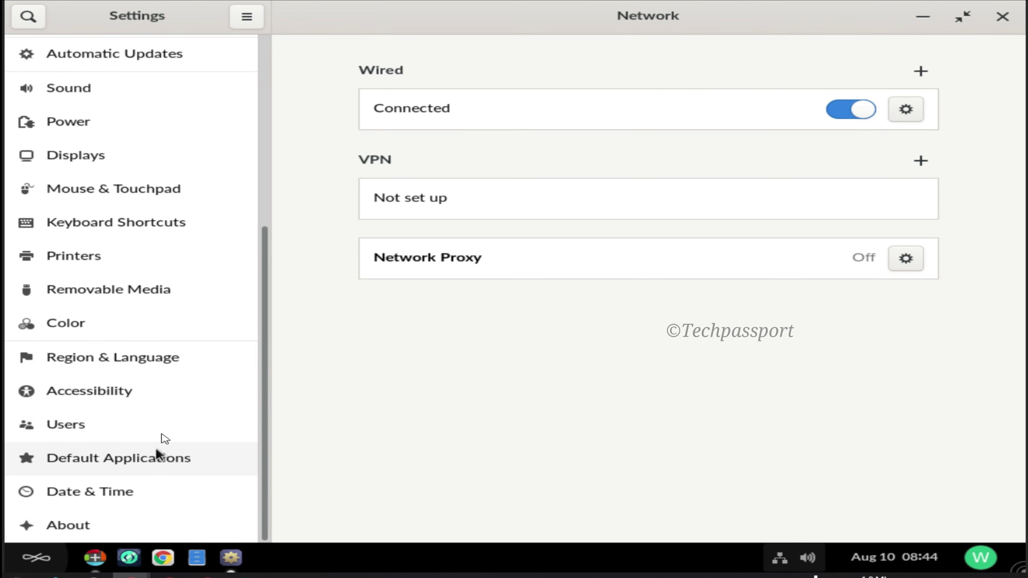
scroll(165, 426, "up", 8)
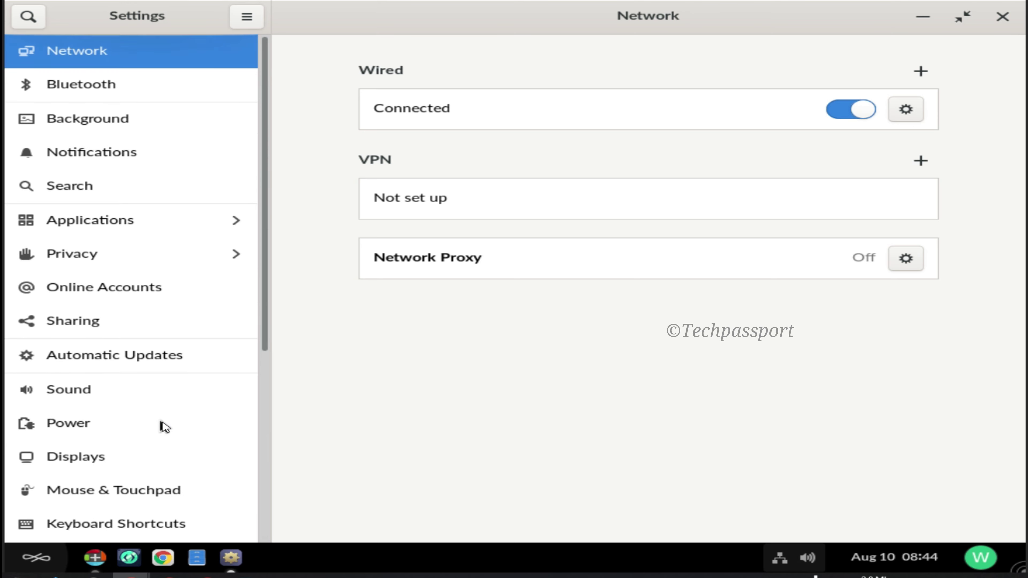
scroll(162, 427, "down", 8)
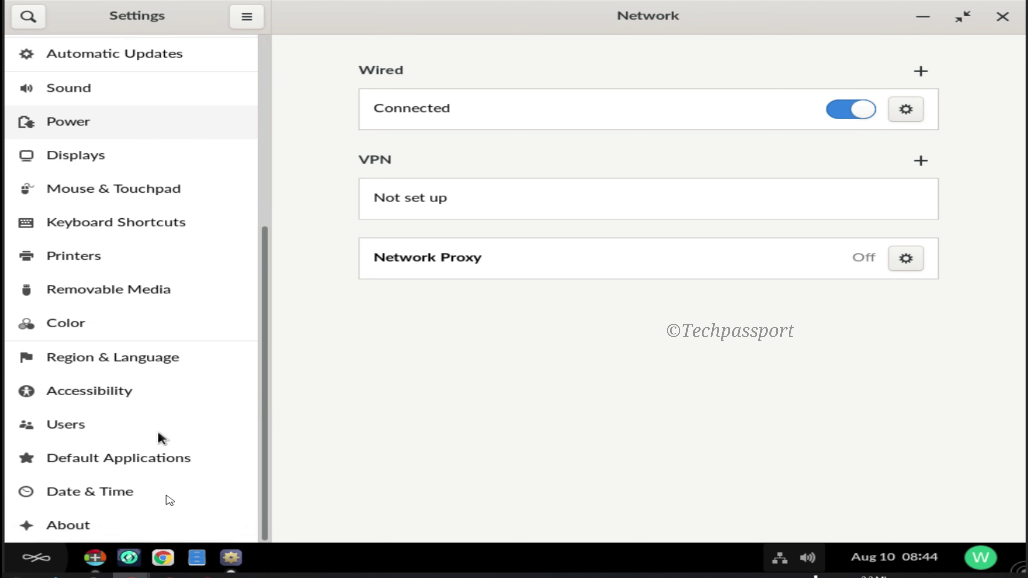
Step: Review the settings from Date & Time and Default Applications through Users, Region & Language, Color and Printers to Keyboard Shortcuts, and close Settings
left_click(122, 504)
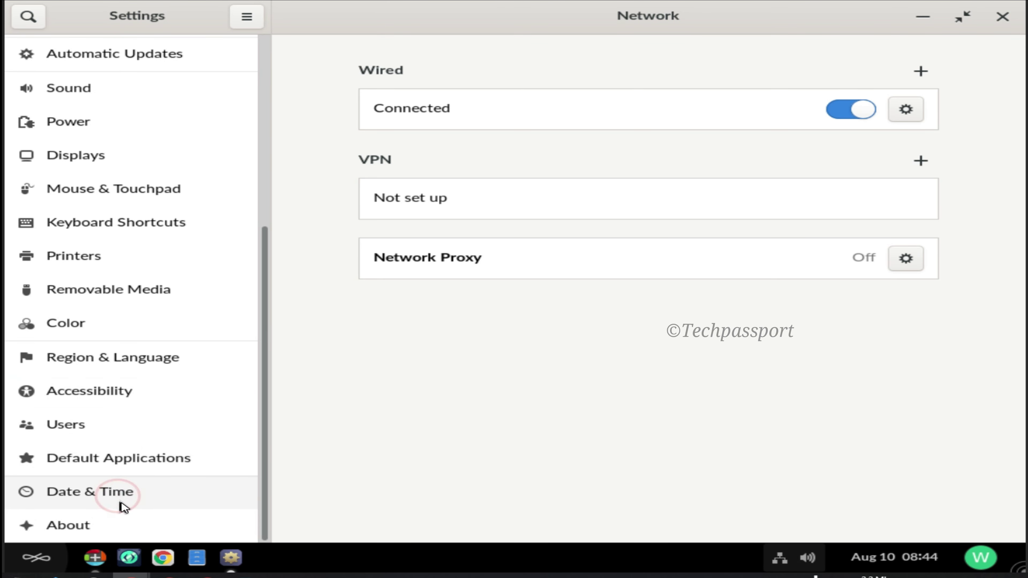
left_click(896, 151)
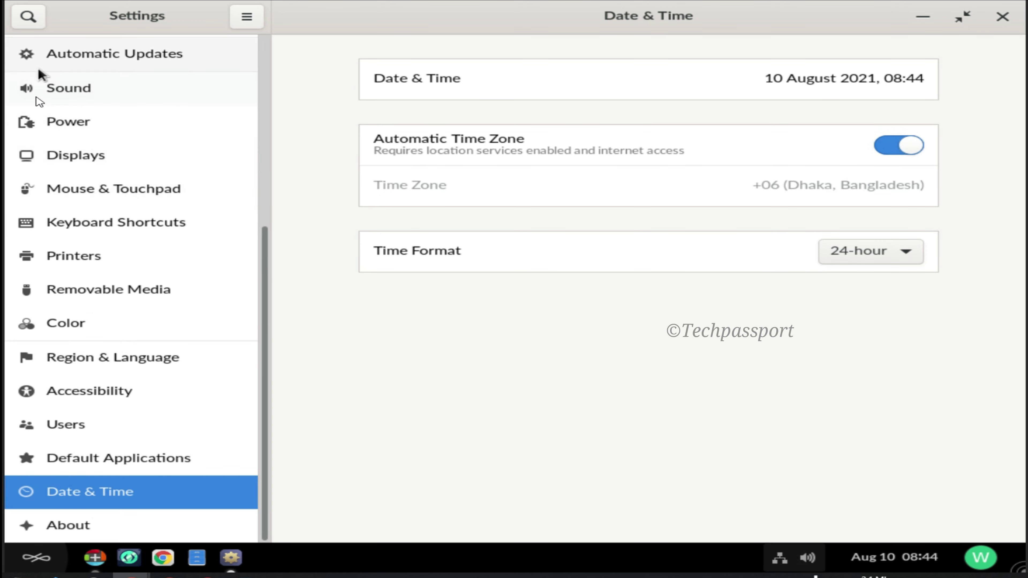
left_click(97, 468)
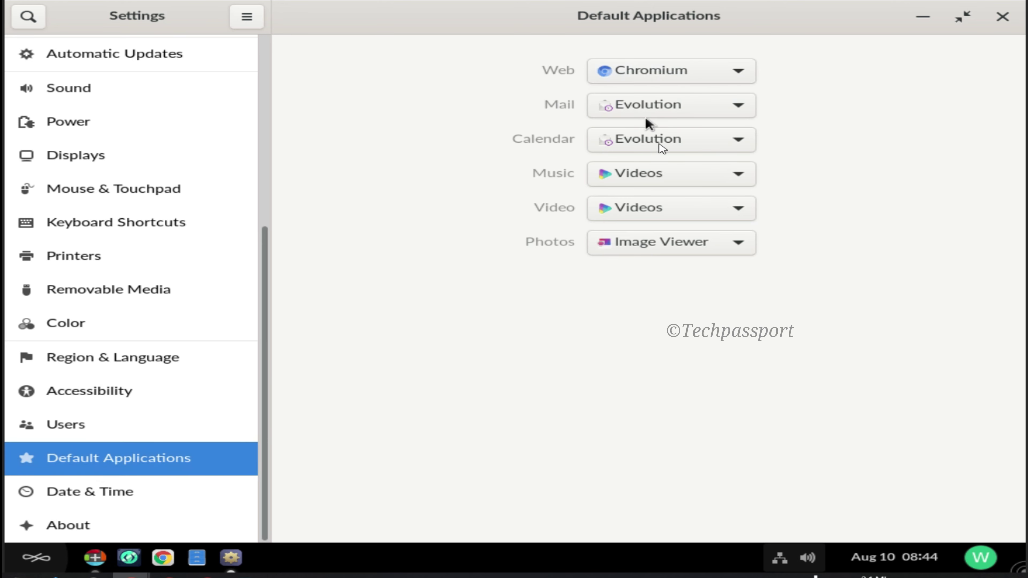
left_click(122, 427)
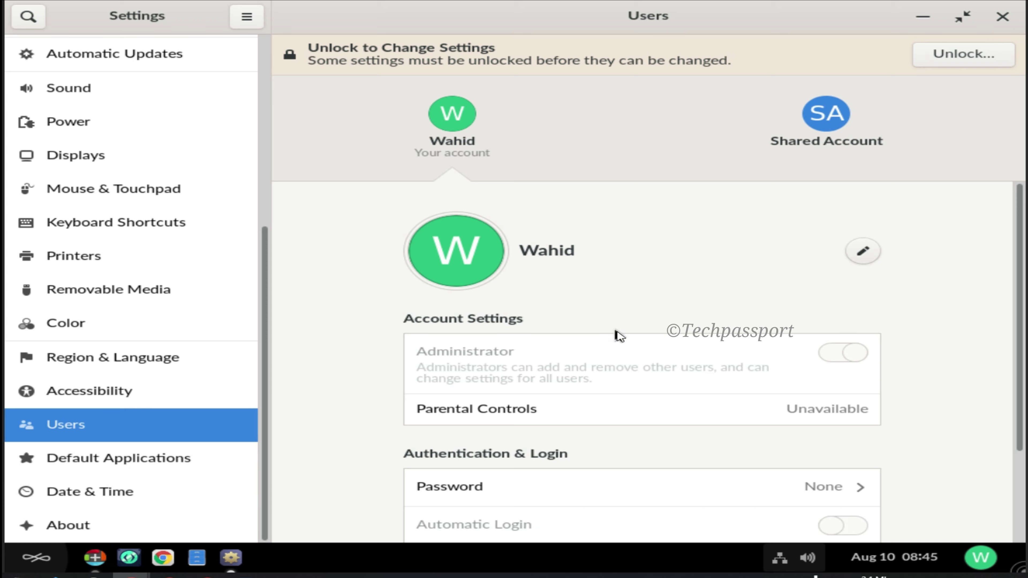
left_click(119, 391)
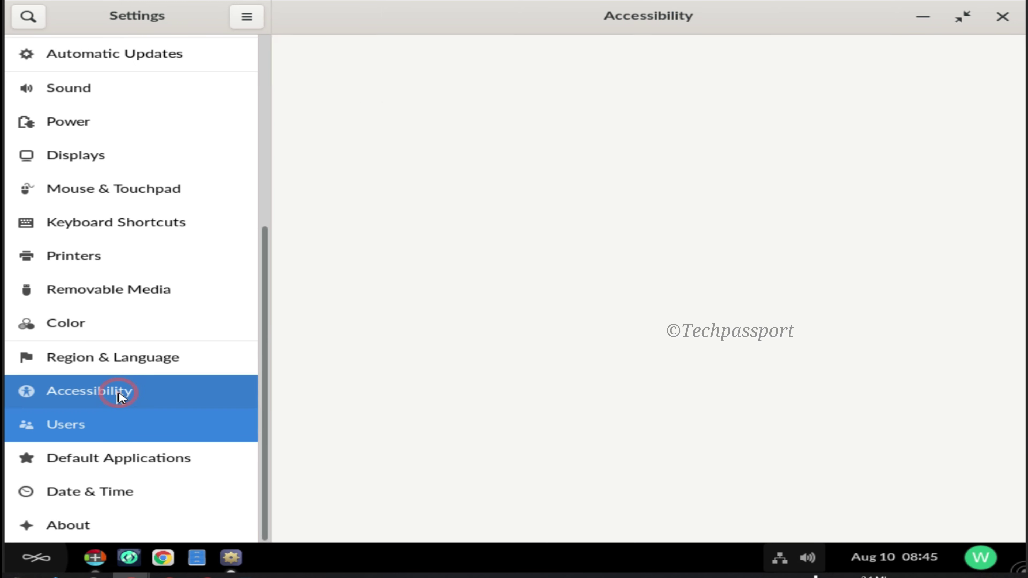
left_click(104, 360)
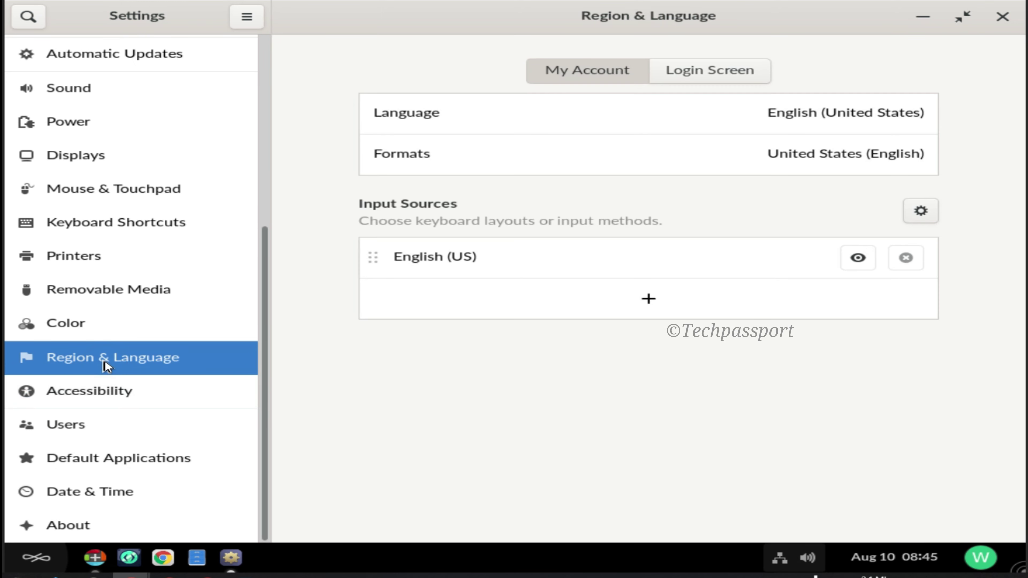
left_click(92, 326)
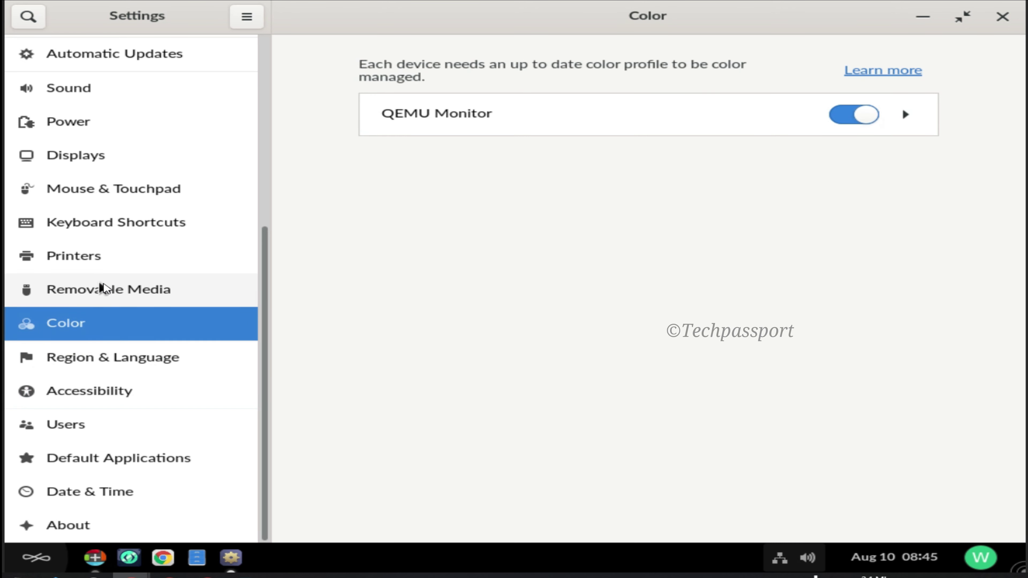
left_click(126, 292)
left_click(117, 258)
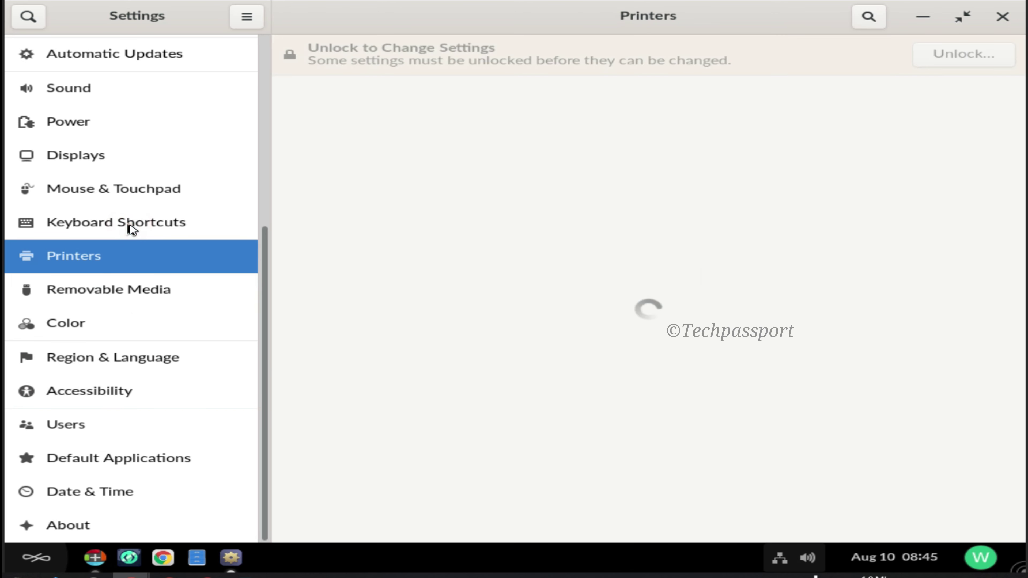
left_click(132, 230)
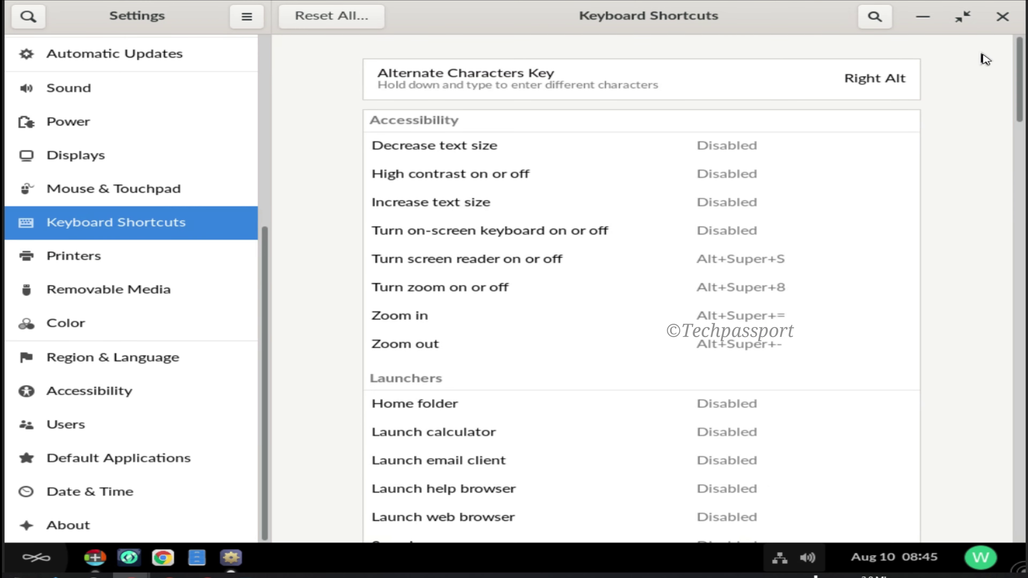
left_click(1002, 18)
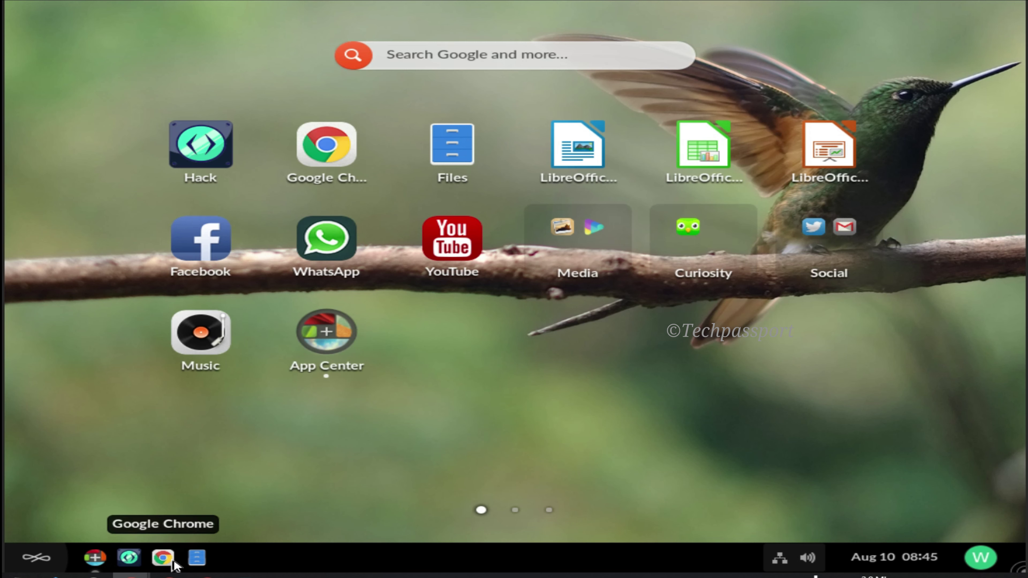
Step: Launch the Chromium browser from the second page of desktop applications
left_click(514, 510)
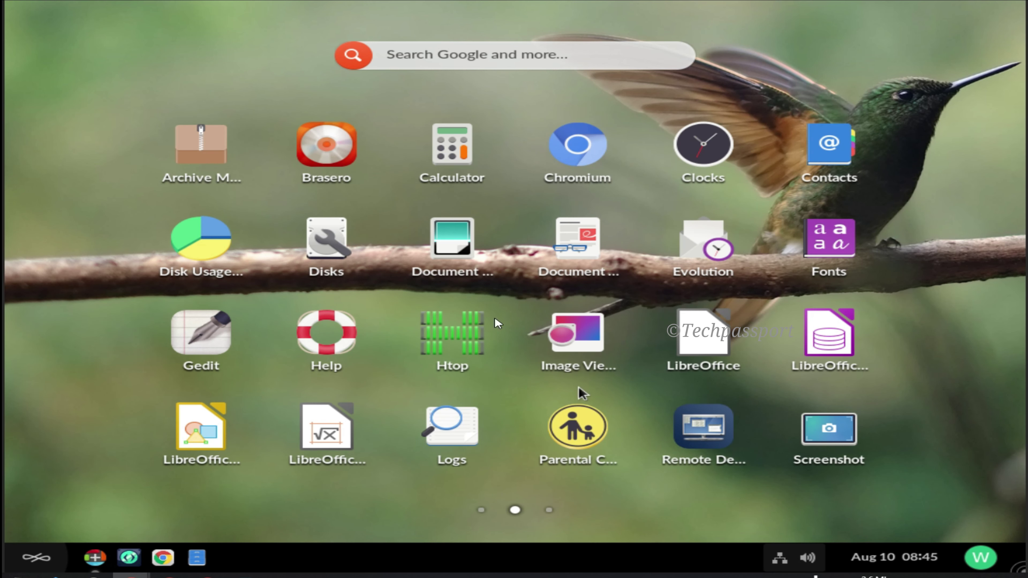
left_click(598, 154)
Step: On the third page of desktop applications, open and close Terminal, and open System Monitor to view its resources
left_click(555, 511)
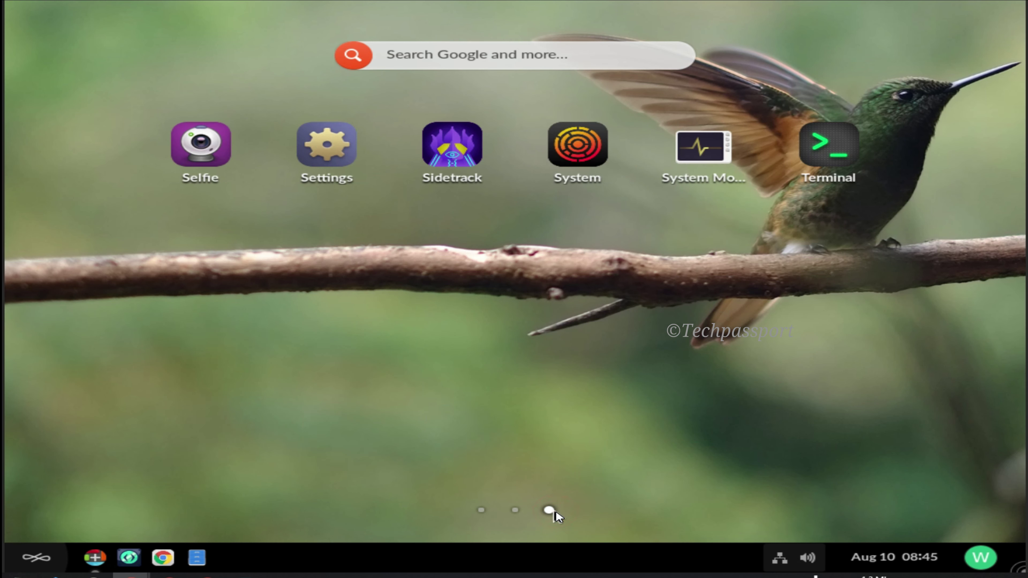
left_click(841, 172)
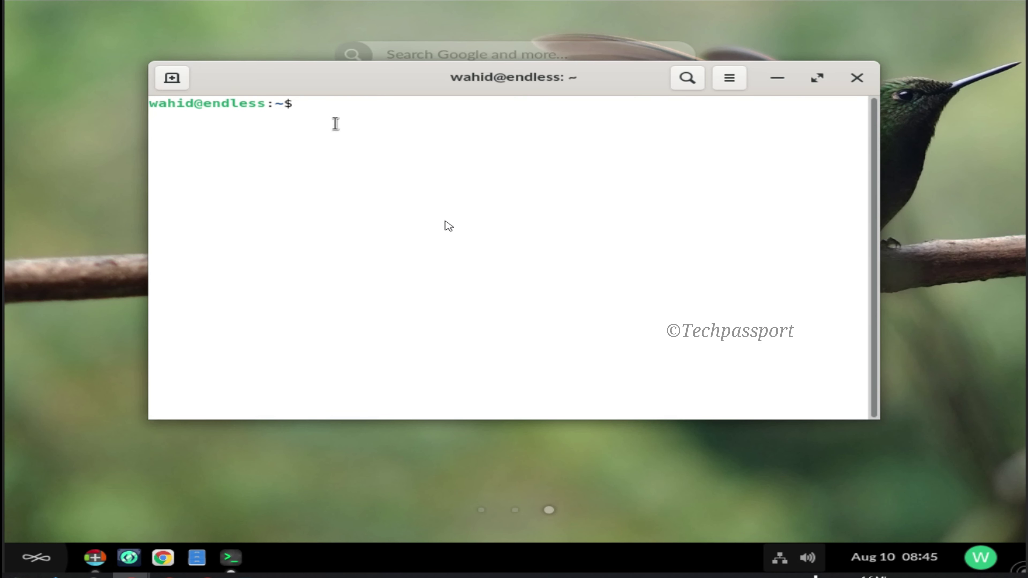
left_click(856, 78)
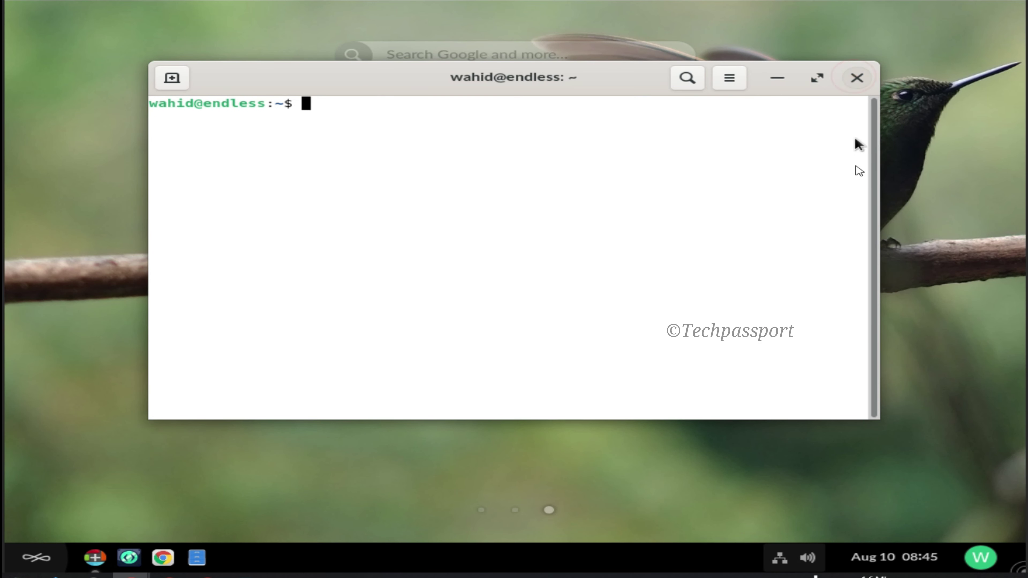
left_click(705, 156)
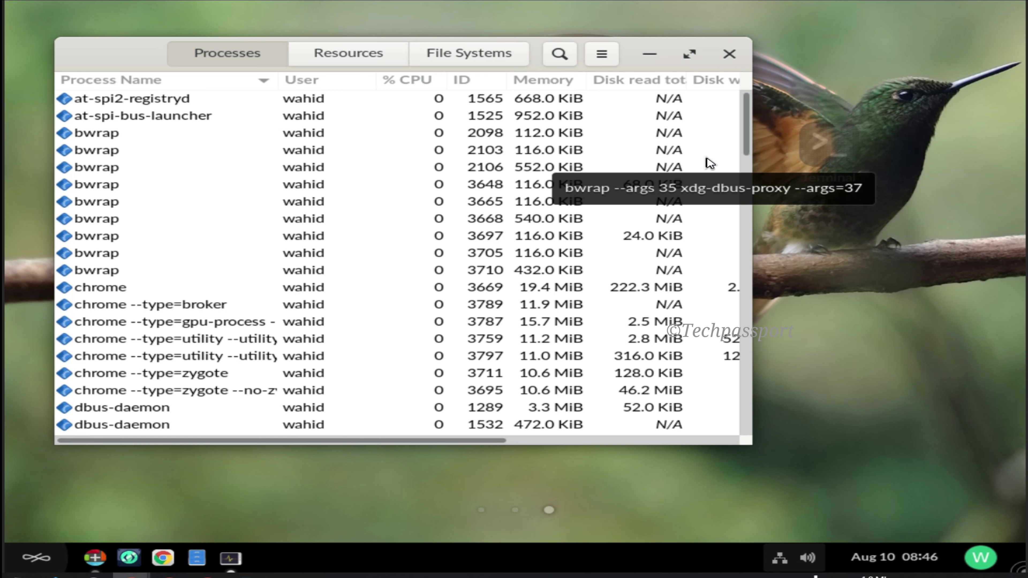
left_click(369, 62)
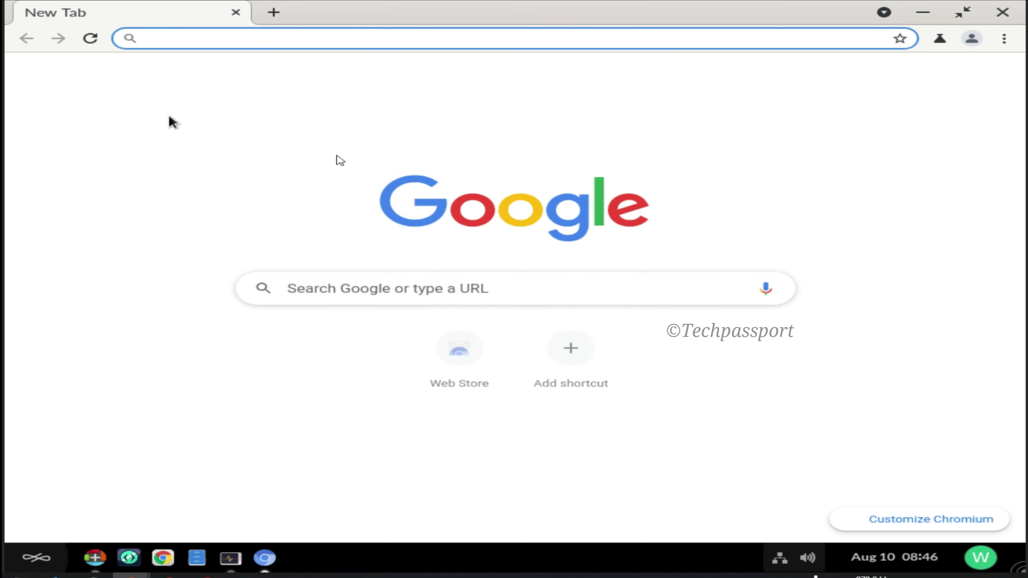
Step: Search the web for youtube in Chromium to test the internet connection
left_click(280, 38)
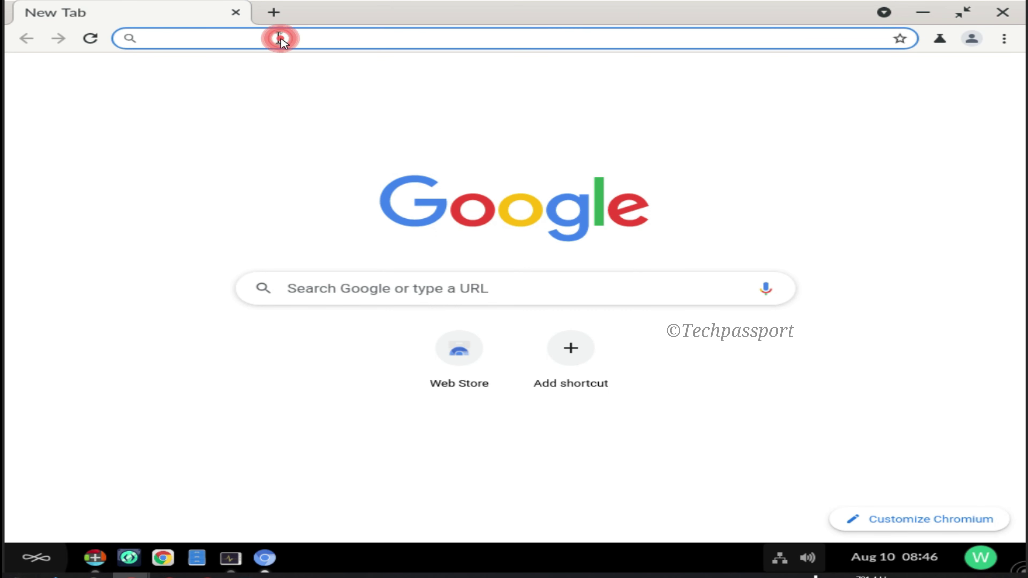
type("youtube")
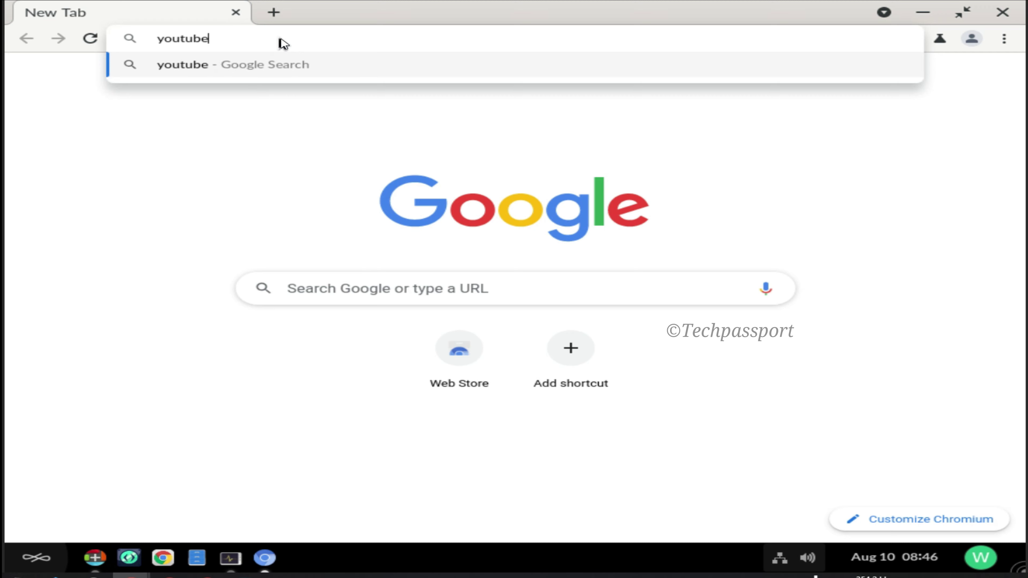
key("Return")
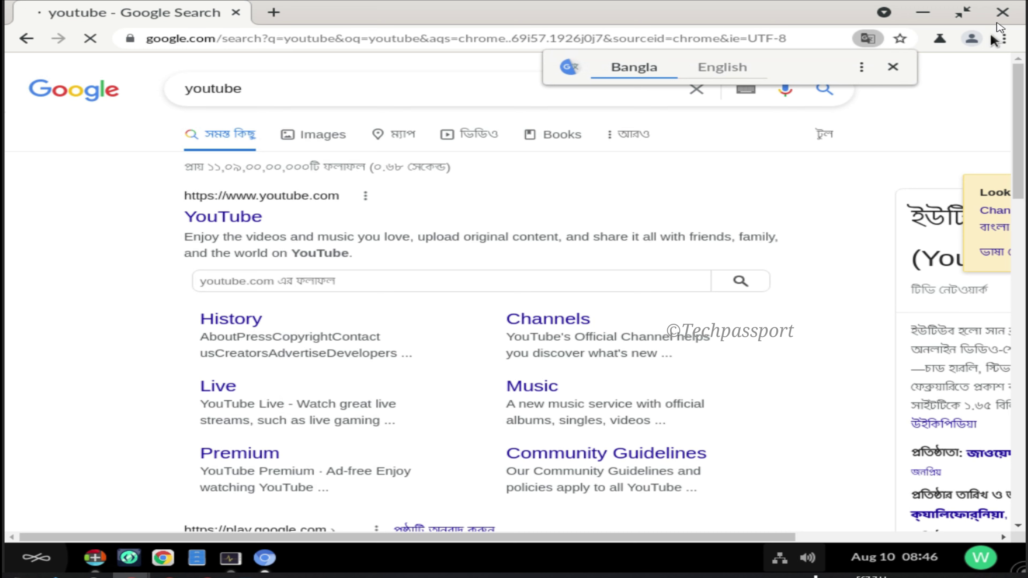
Step: Search the web for techpassport in Chromium
left_click(282, 39)
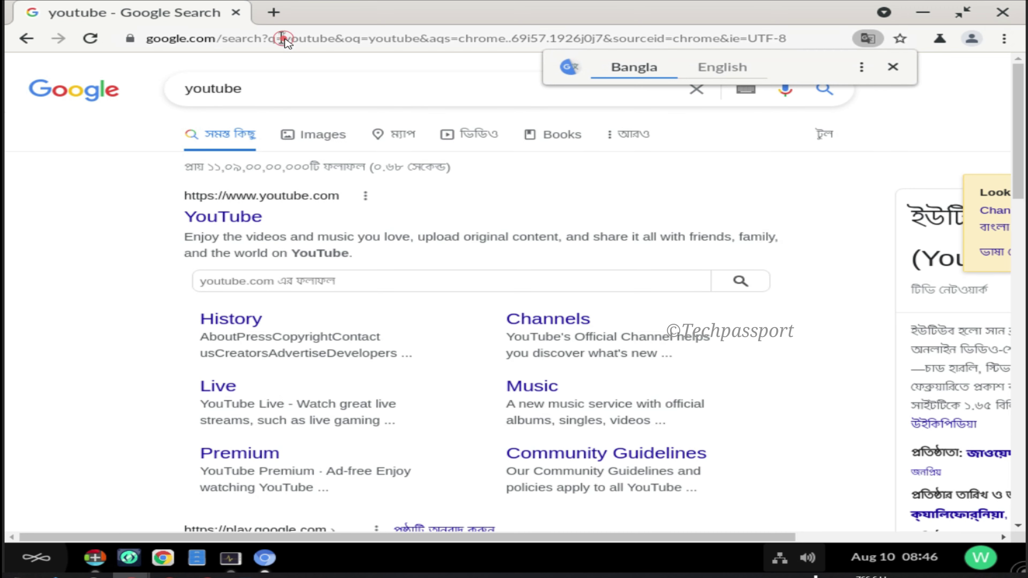
type("t")
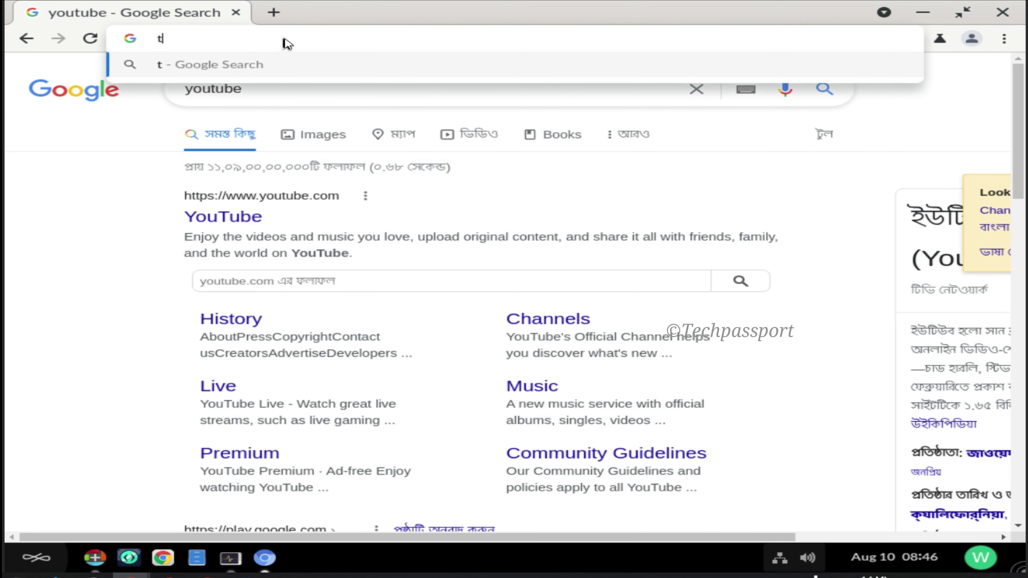
type("echpassport")
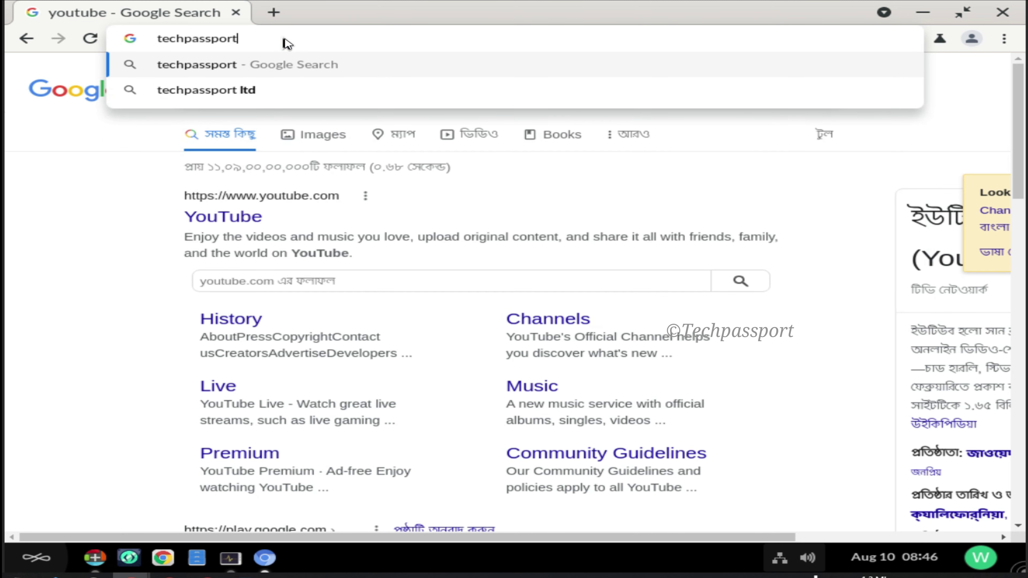
key("Return")
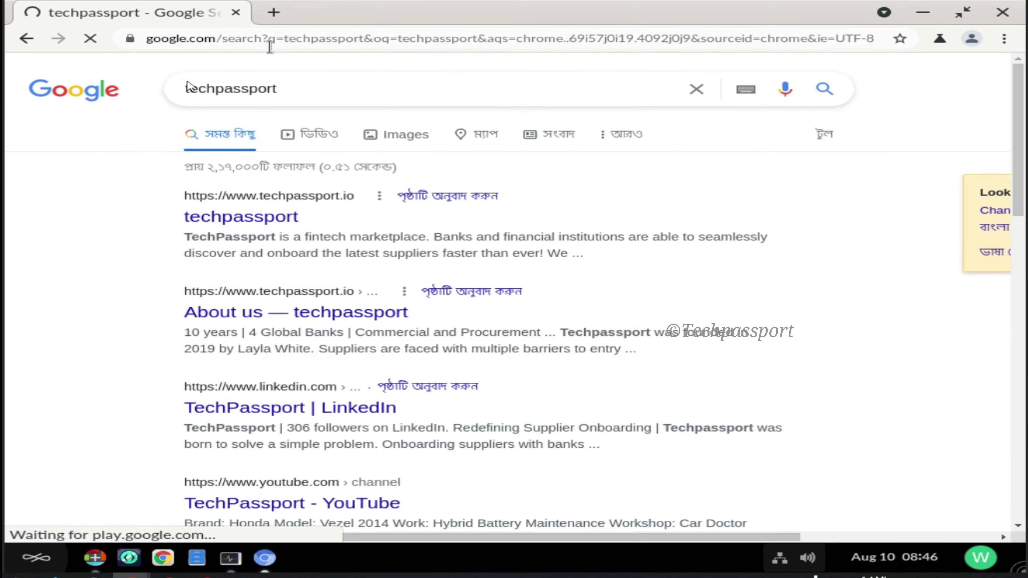
Step: Open the TechPassport YouTube channel from the search results, close the Adblock Plus tabs, and look through the channel page
left_click(299, 500)
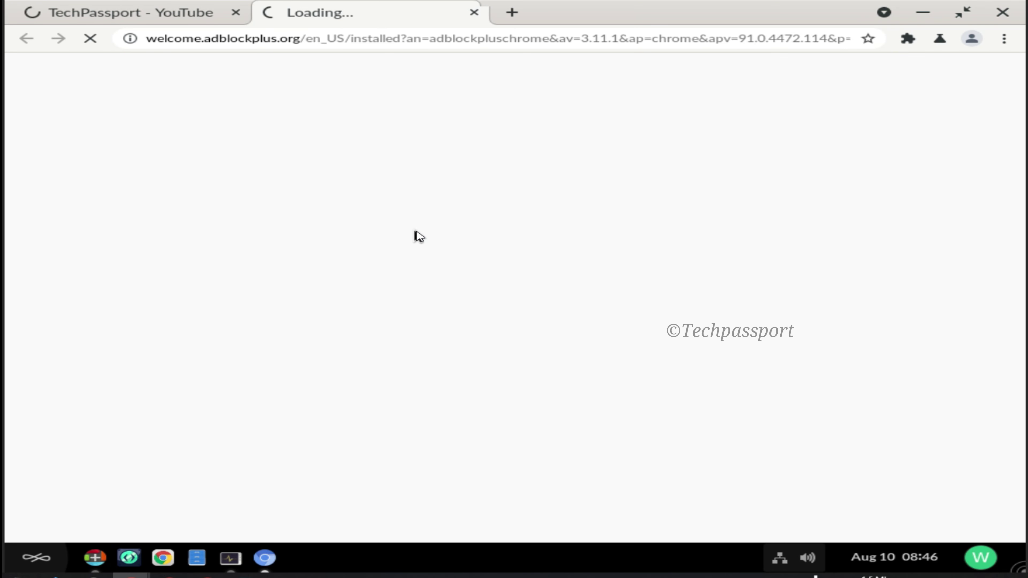
left_click(474, 12)
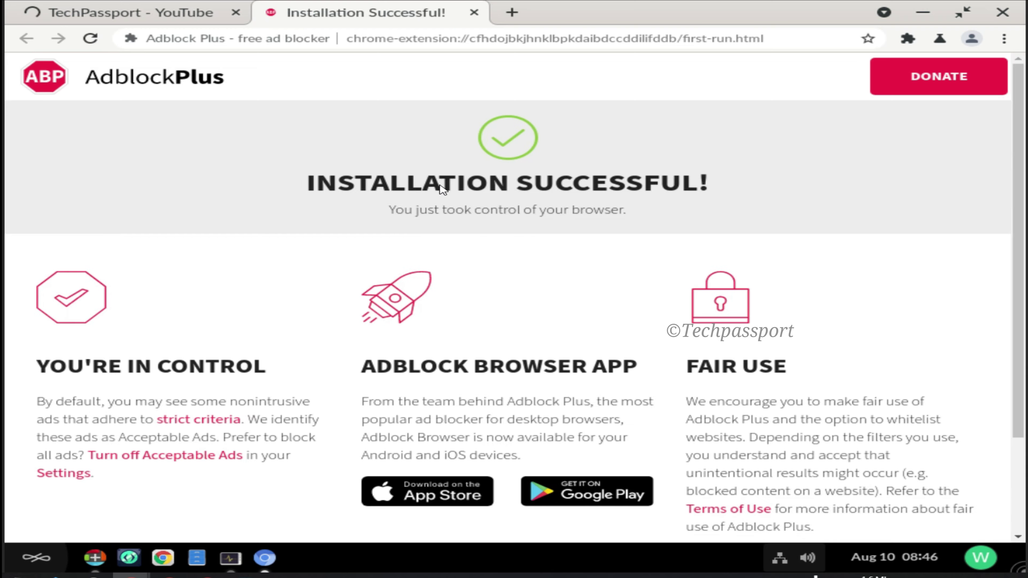
left_click(474, 12)
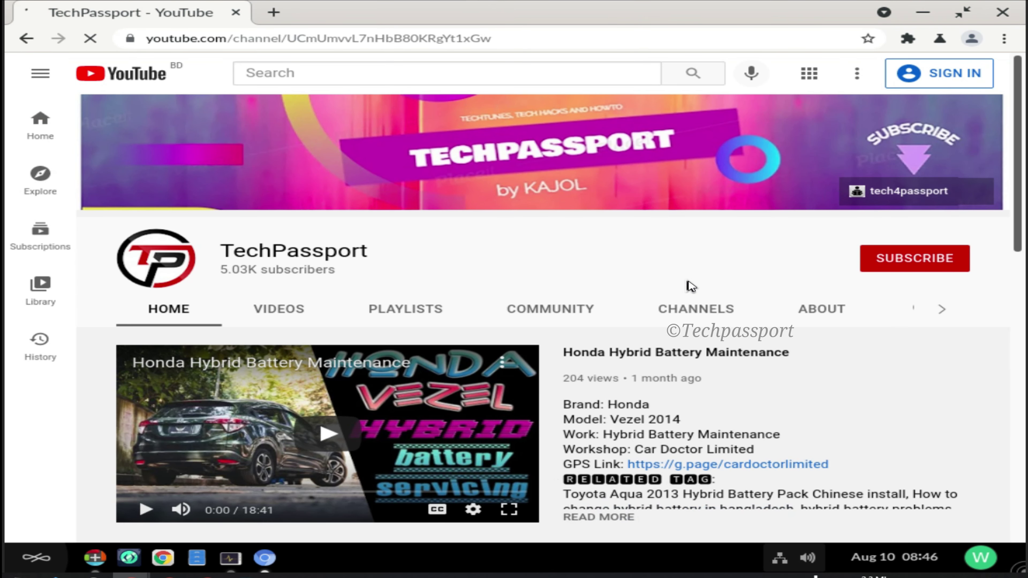
scroll(700, 324, "down", 5)
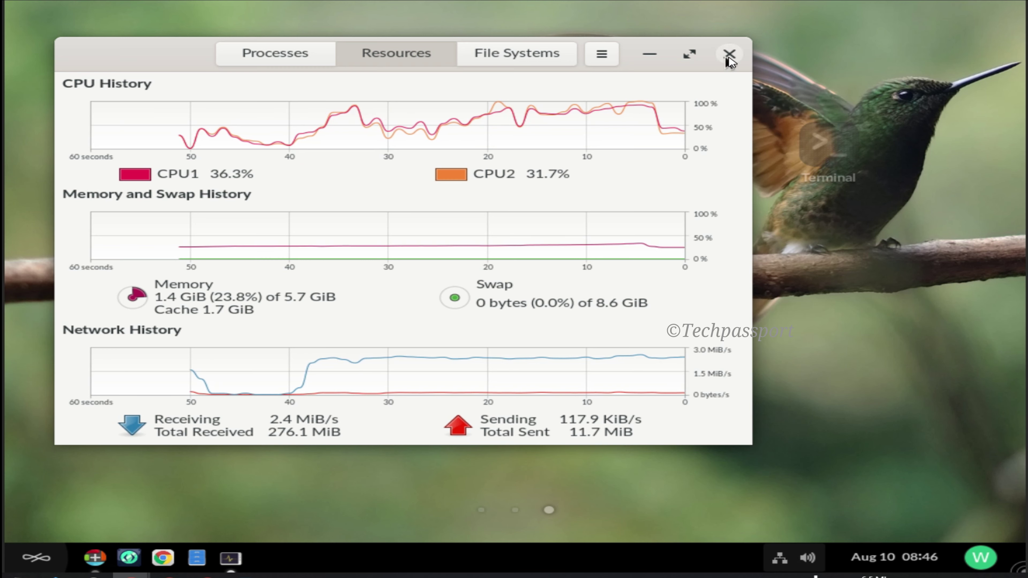
Step: Close System Monitor, then launch the System application and Hack
left_click(729, 54)
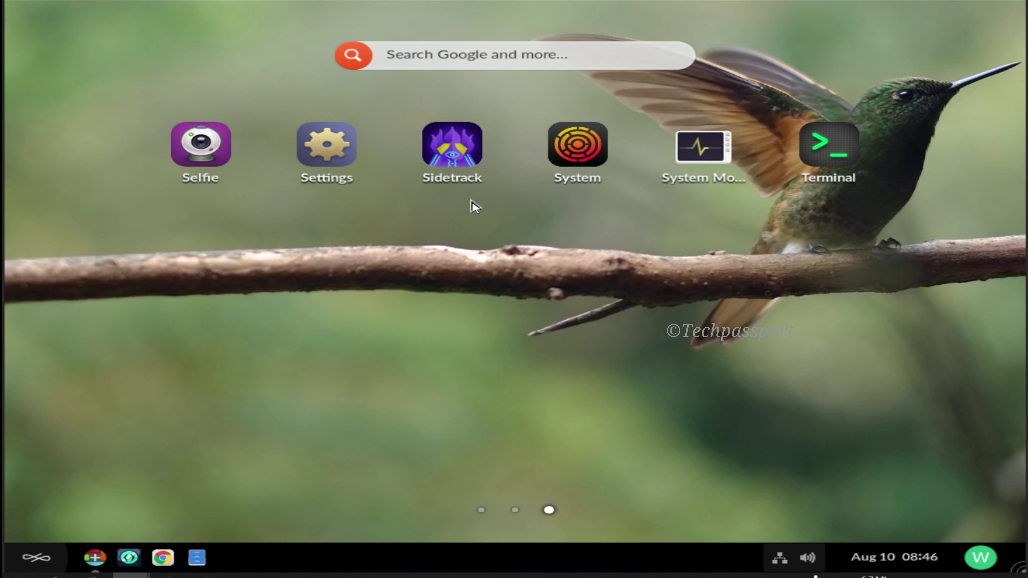
left_click(586, 149)
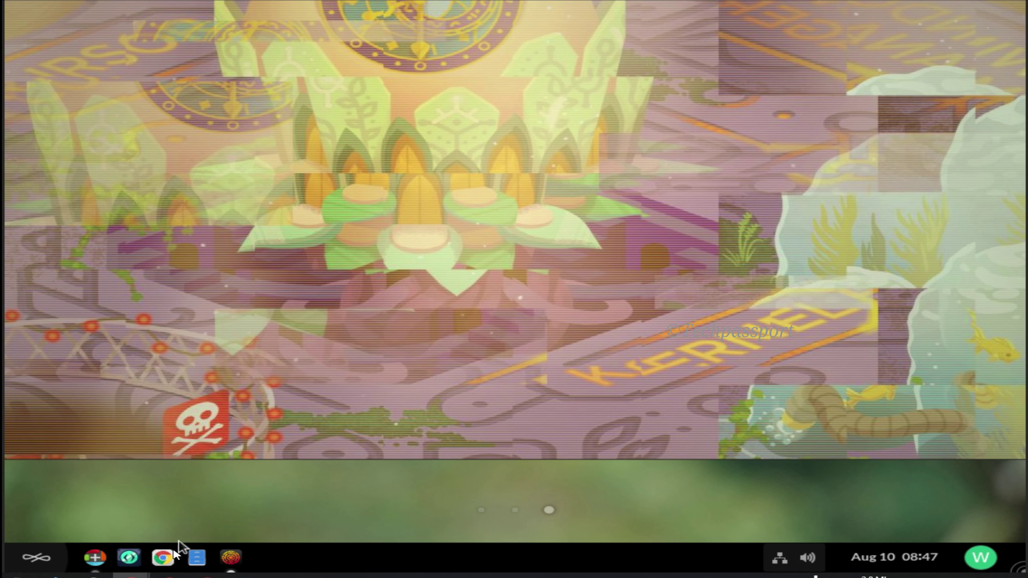
left_click(130, 561)
Step: Look through the user menu, the calendar and notifications, and the network and sound menu
mouse_move(1020, 573)
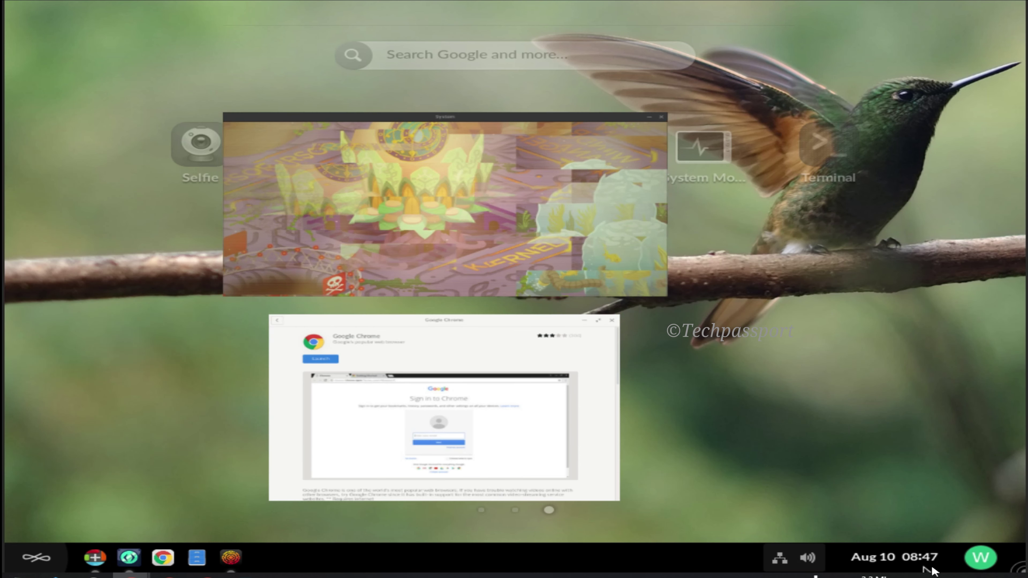
left_click(975, 564)
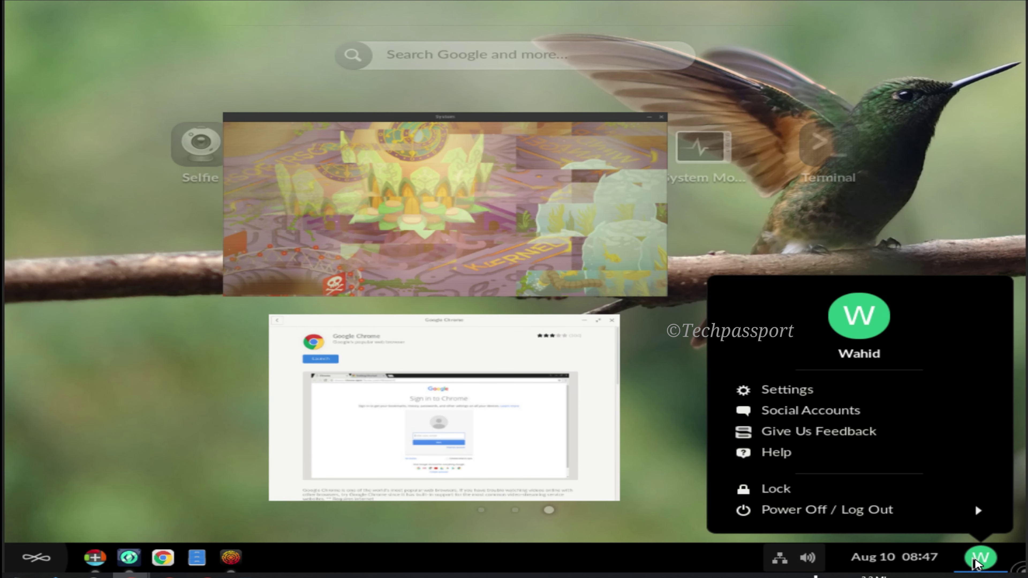
left_click(931, 557)
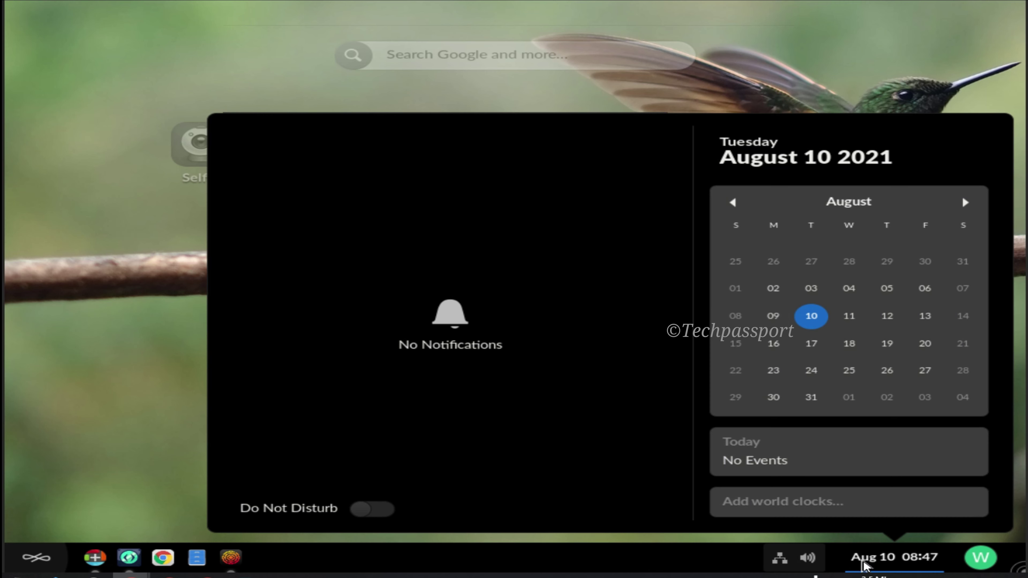
left_click(779, 558)
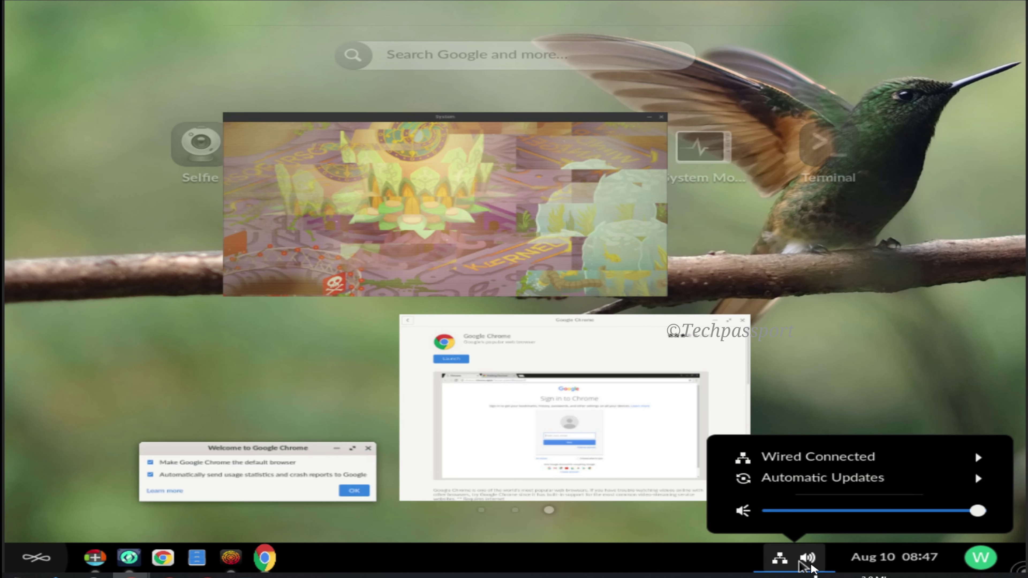
Step: Close the Google Chrome welcome window and the Hack application
left_click(37, 561)
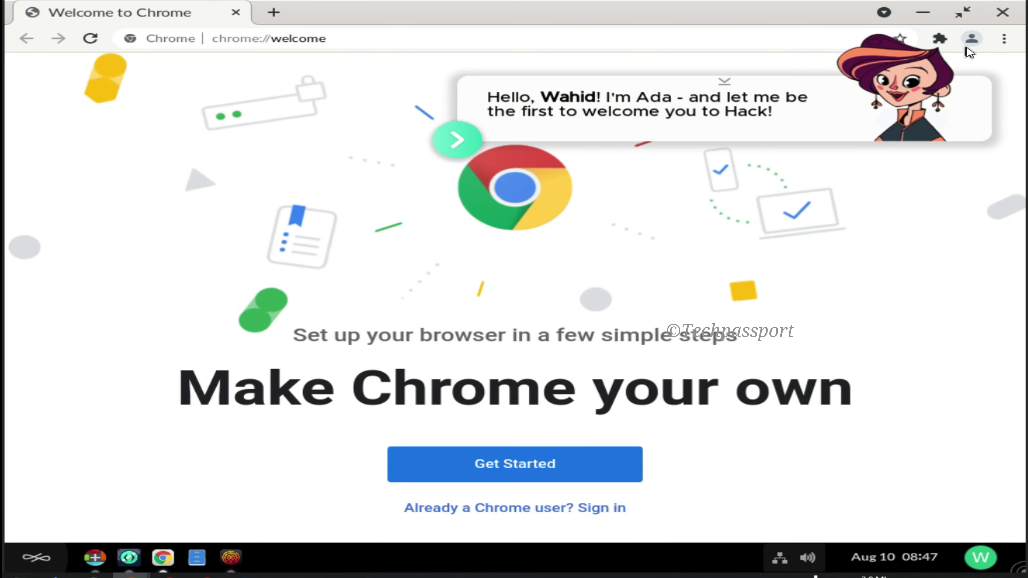
left_click(1005, 15)
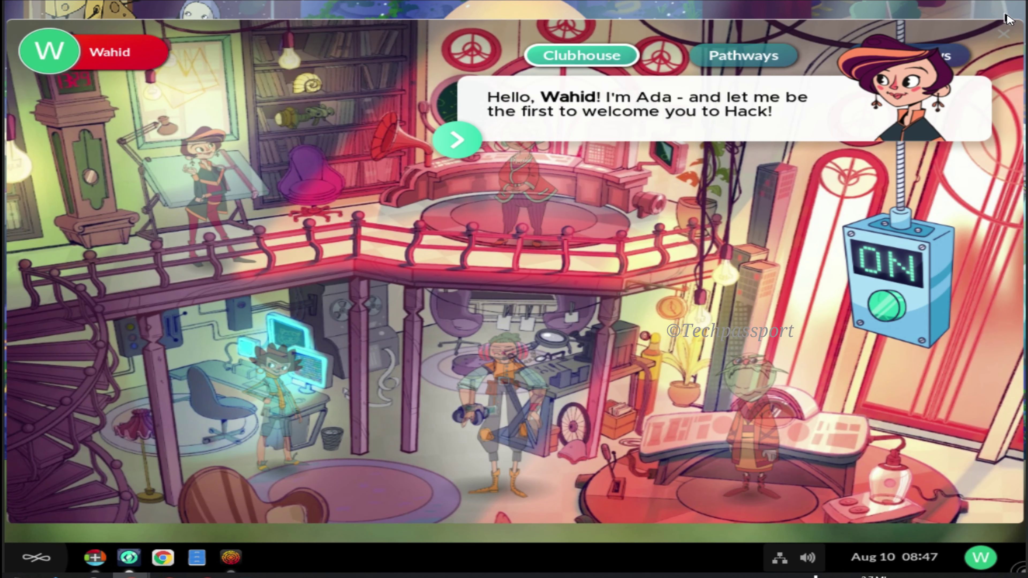
left_click(1004, 34)
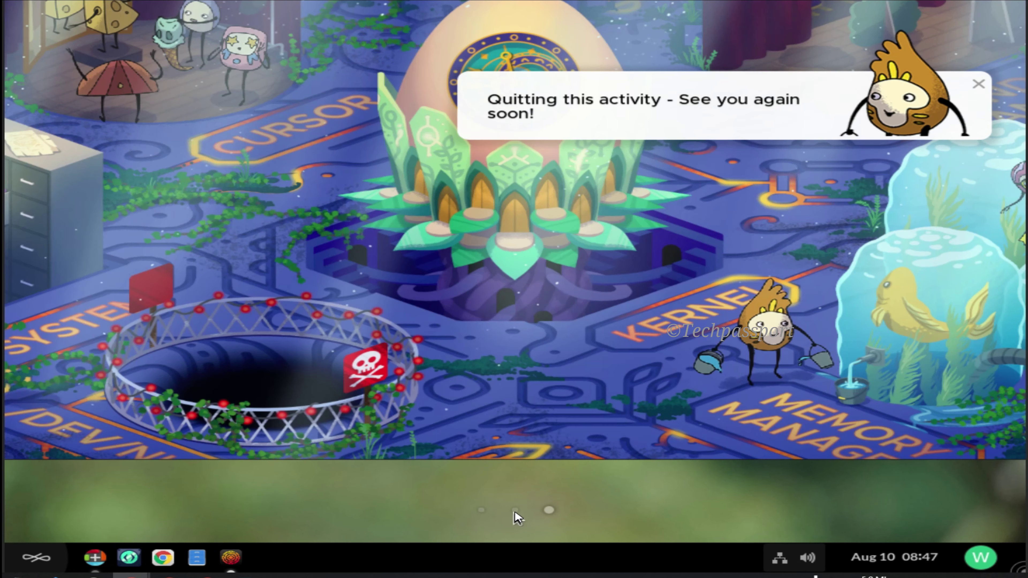
Step: From the first page of desktop applications, open and close WhatsApp and YouTube in turn
left_click(513, 512)
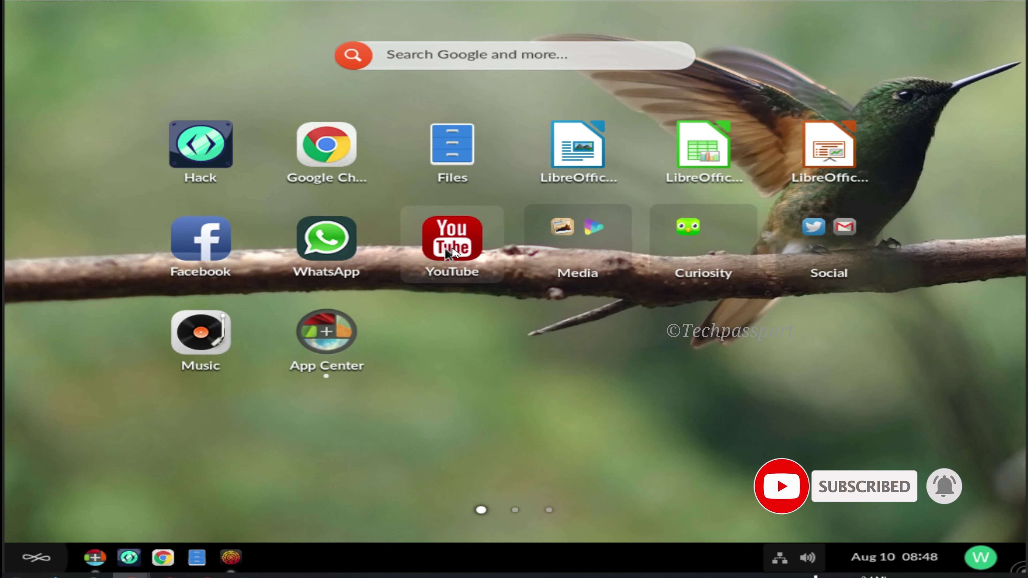
left_click(346, 267)
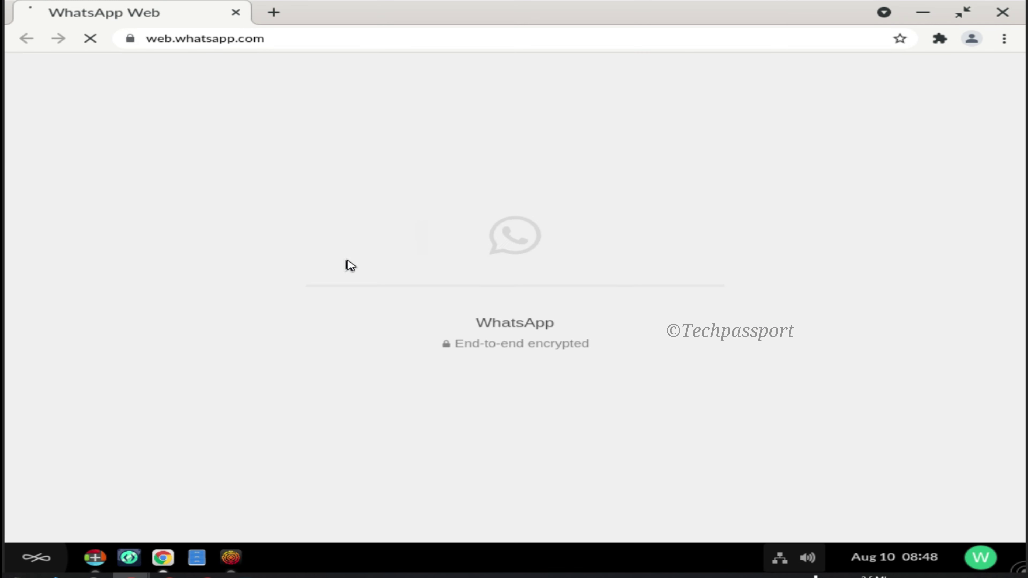
left_click(1002, 13)
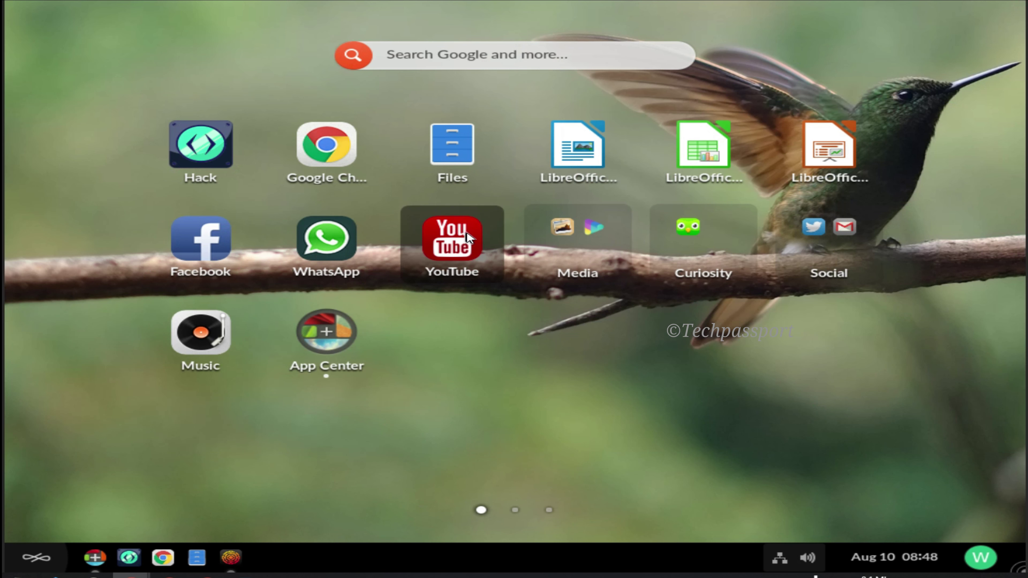
left_click(467, 238)
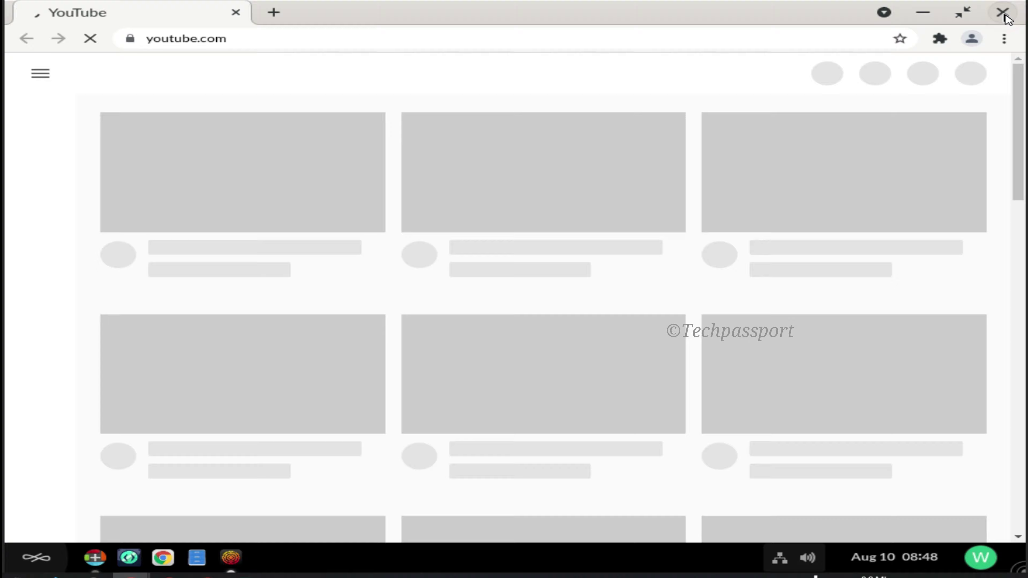
left_click(1002, 12)
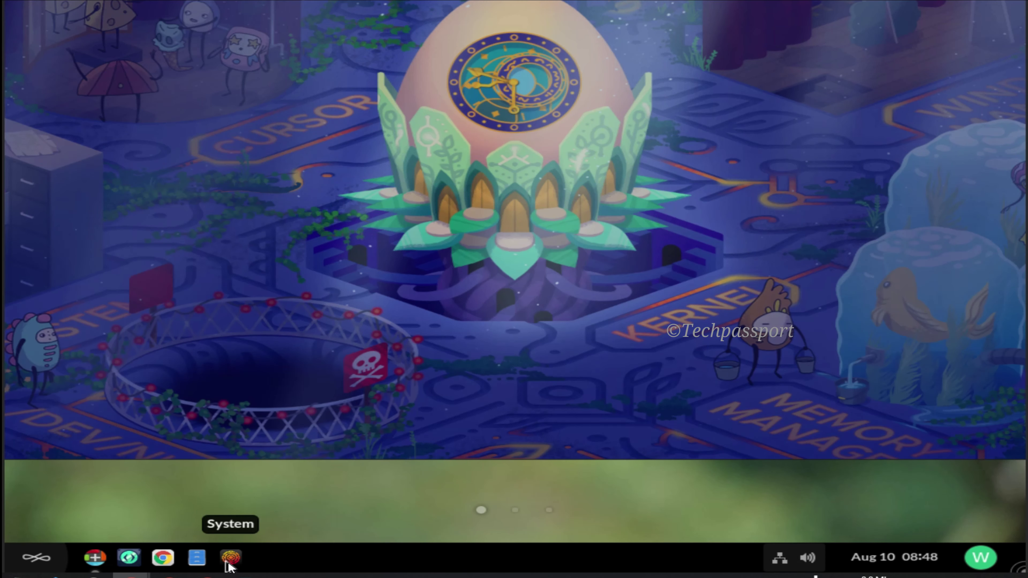
Step: Quit the running System application
left_click(229, 557)
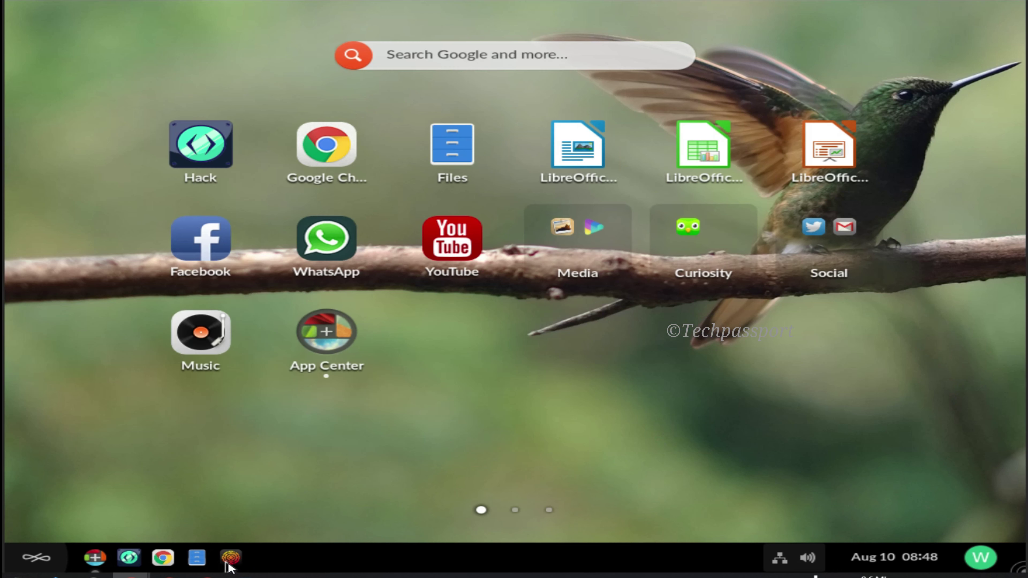
right_click(229, 564)
left_click(265, 511)
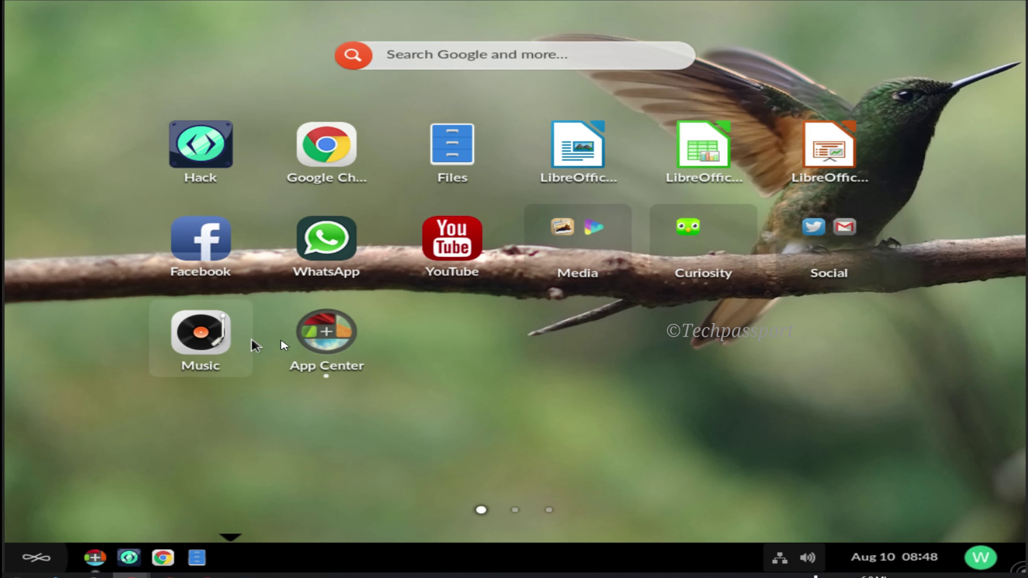
Step: Open App Center, go back from the Google Chrome page to the Featured applications, browse them, and close App Center
left_click(314, 336)
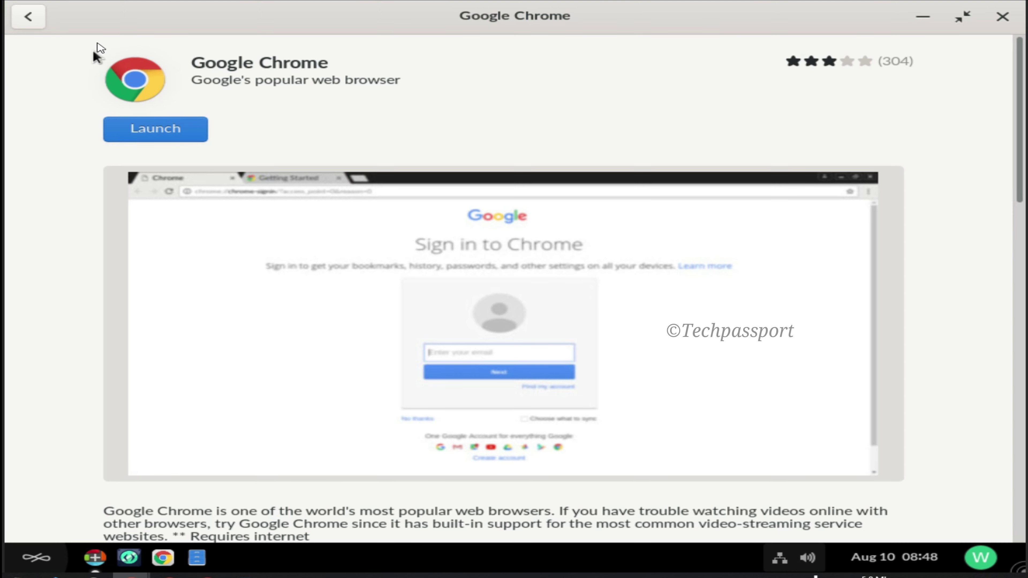
left_click(22, 22)
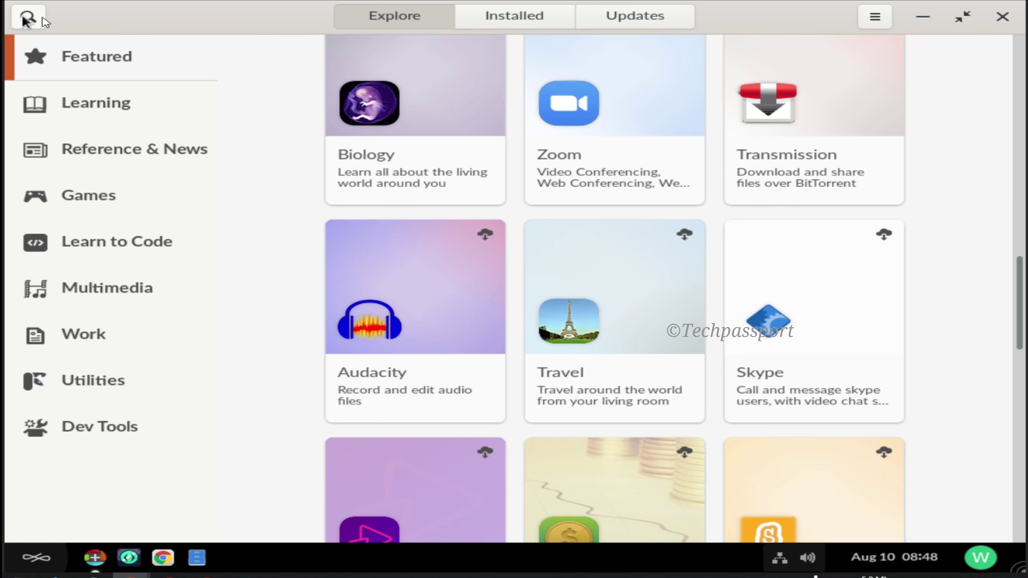
scroll(530, 372, "down", 5)
scroll(535, 402, "down", 10)
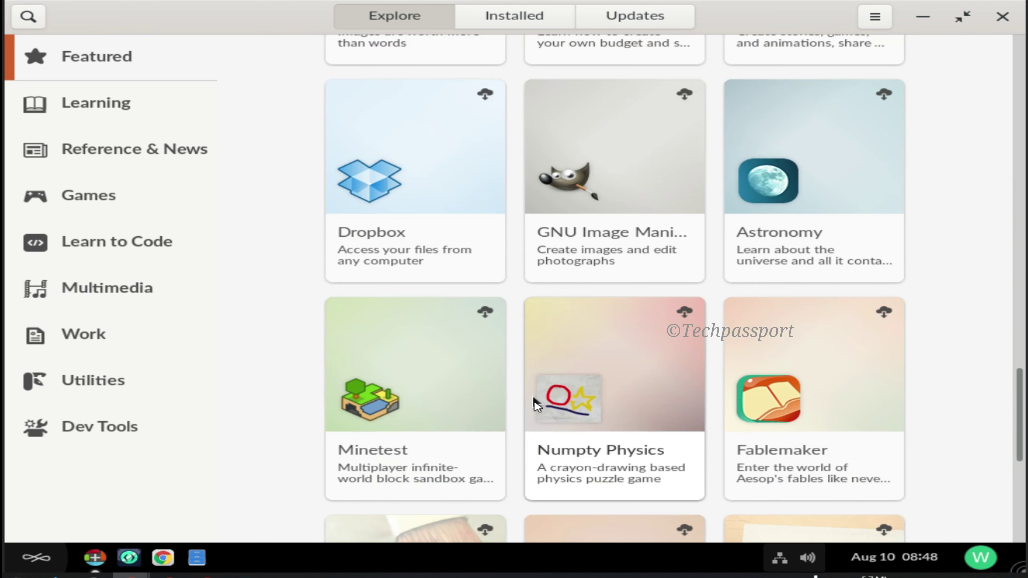
scroll(534, 410, "up", 5)
scroll(534, 413, "up", 10)
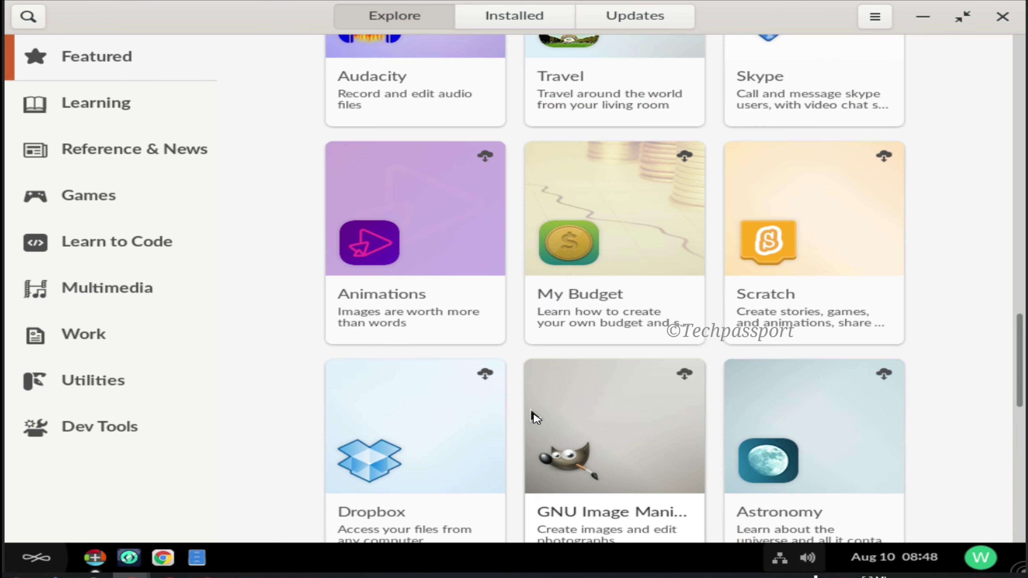
scroll(532, 420, "up", 9)
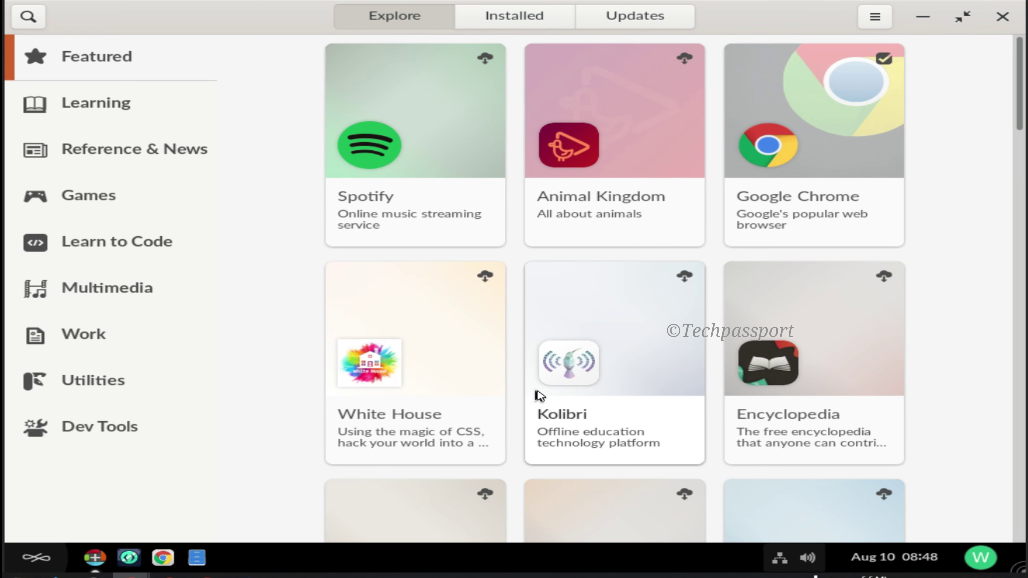
left_click(1003, 17)
left_click(37, 558)
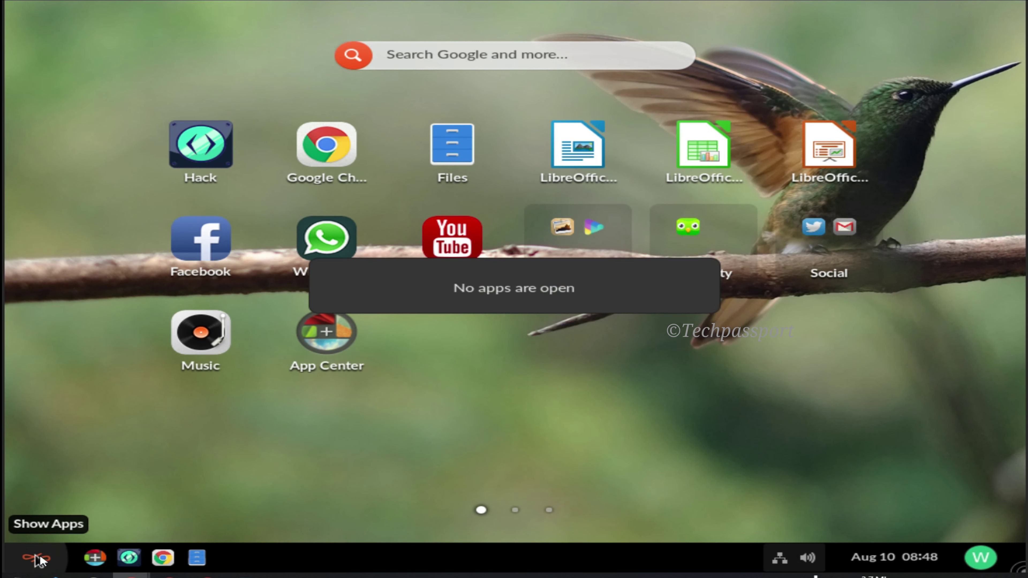
left_click(894, 557)
left_click(927, 558)
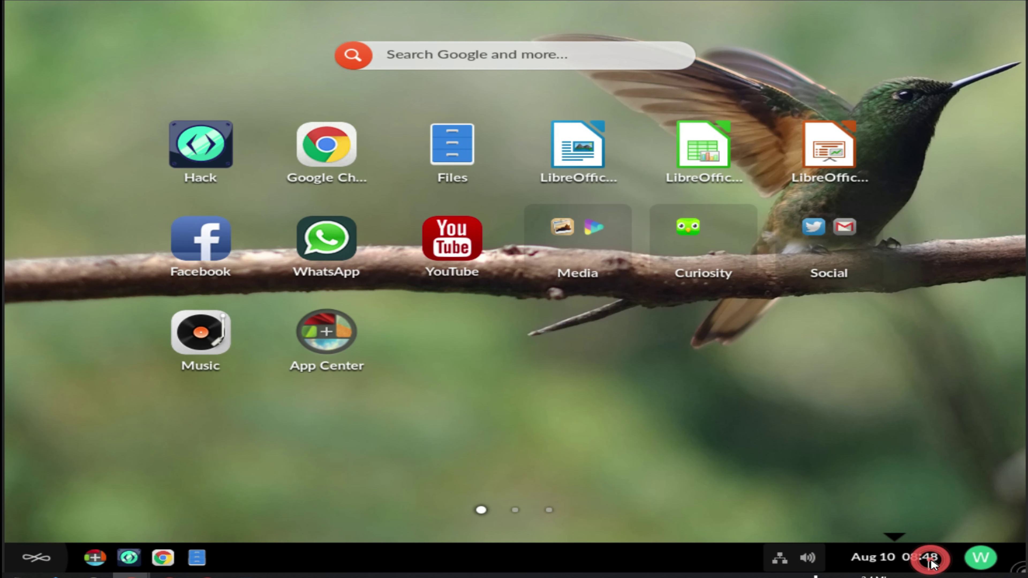
Step: Power off the Endless OS system and confirm the shutdown
left_click(980, 559)
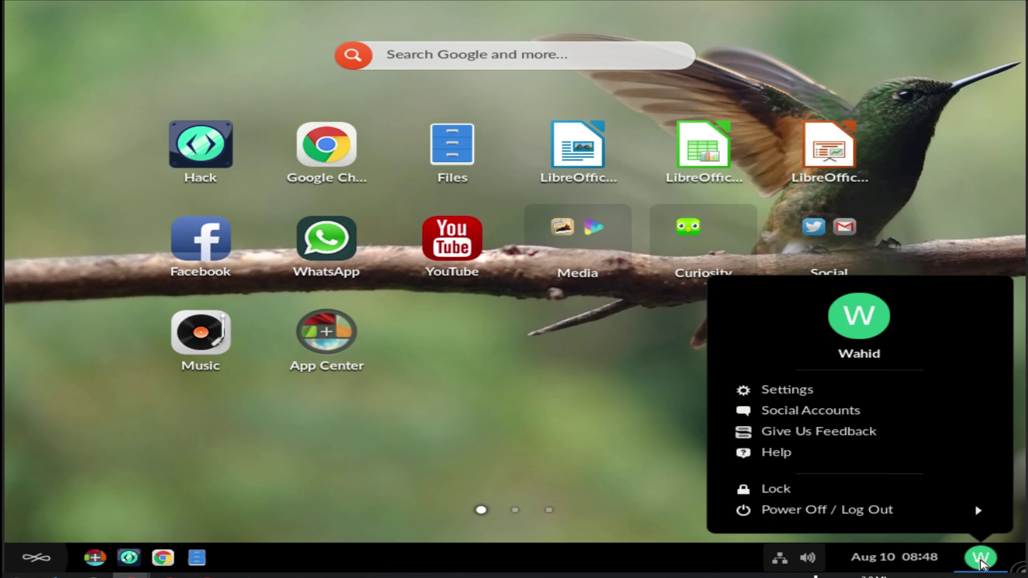
left_click(802, 510)
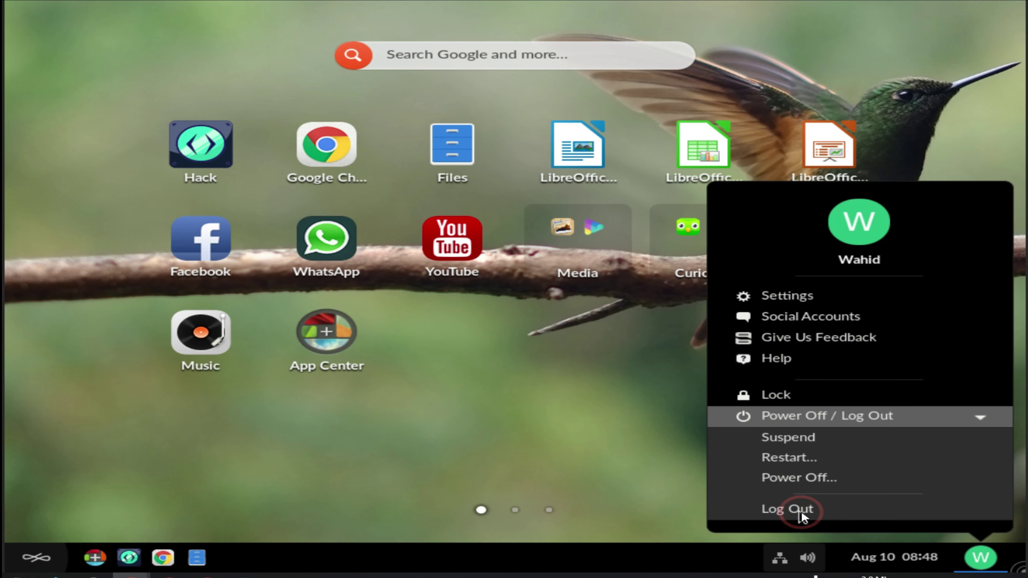
left_click(814, 482)
left_click(626, 334)
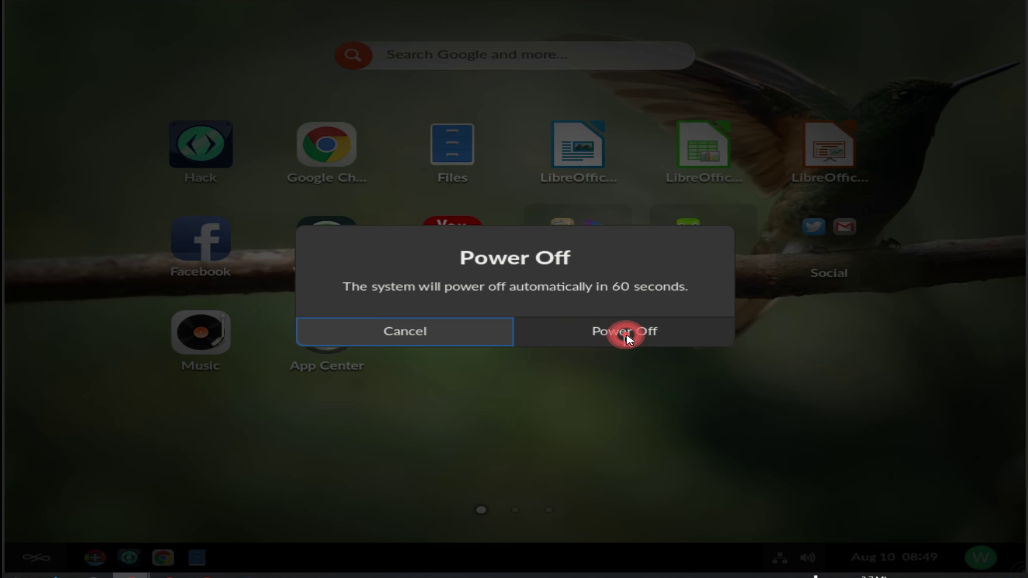